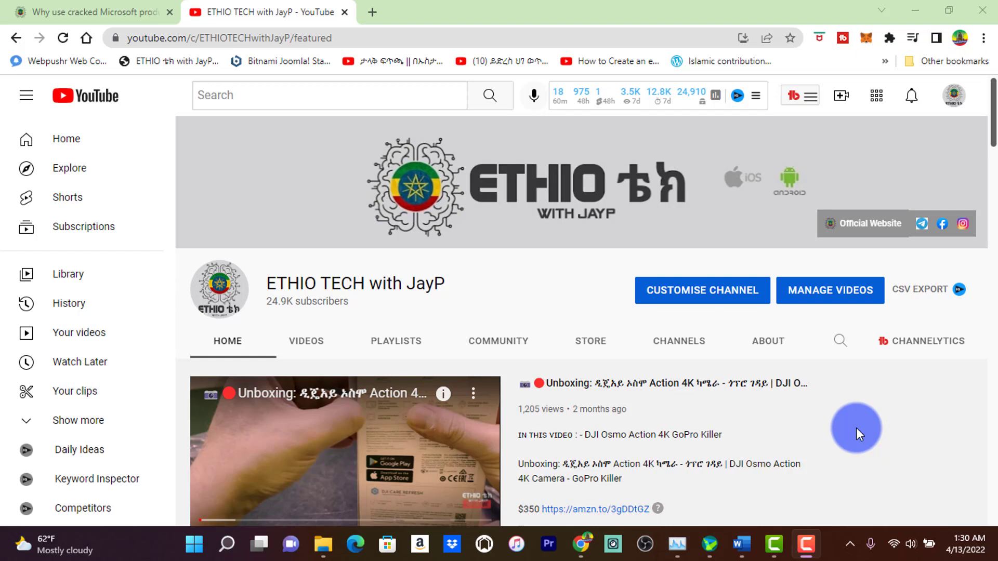
Step: Open the DJI Osmo Action 4K unboxing video and pause its playback
{"action": "left_click", "coordinate": [725, 388]}
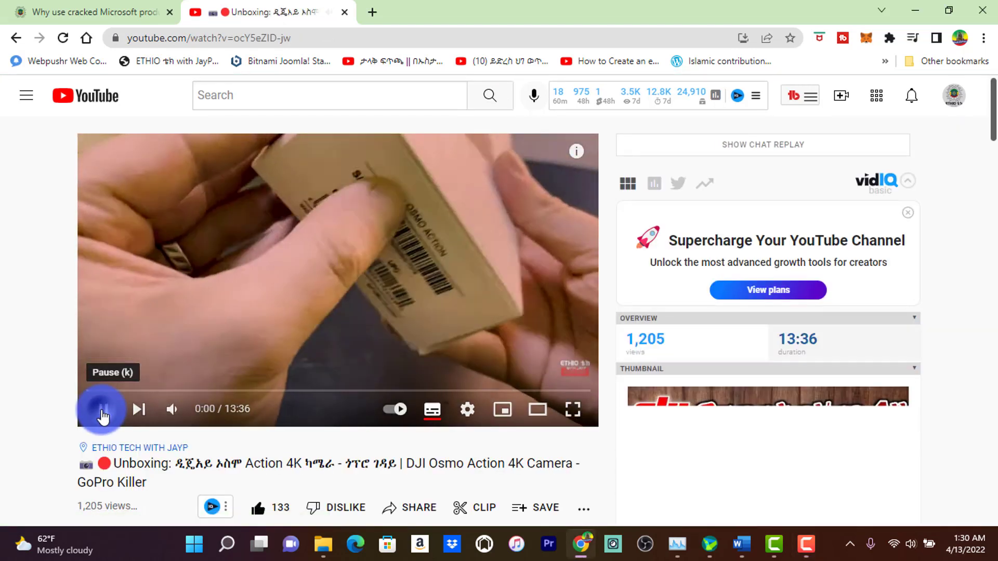
{"action": "left_click", "coordinate": [104, 408]}
{"action": "scroll", "coordinate": [102, 416], "scroll_direction": "down", "scroll_amount": 2}
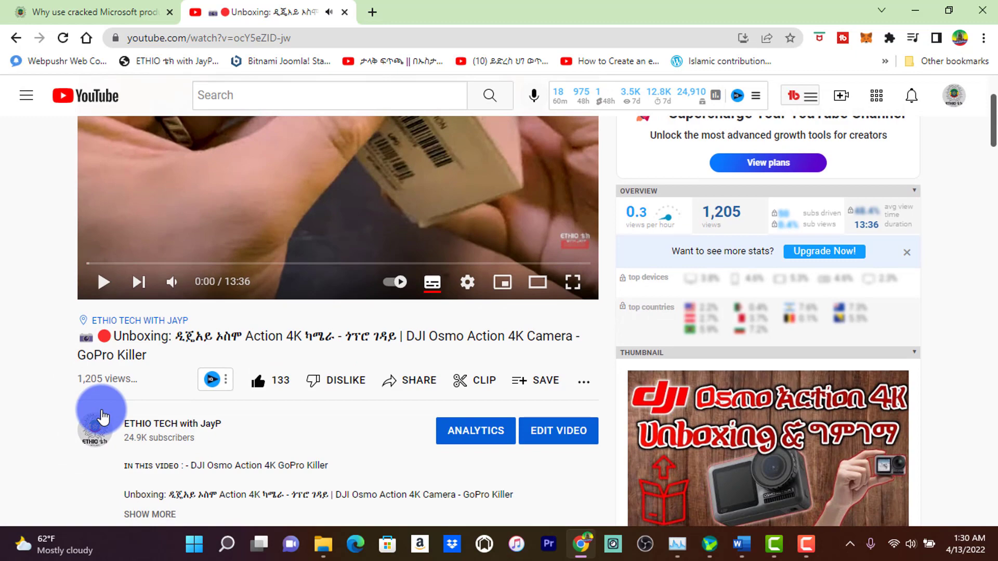
{"action": "scroll", "coordinate": [102, 416], "scroll_direction": "down", "scroll_amount": 3}
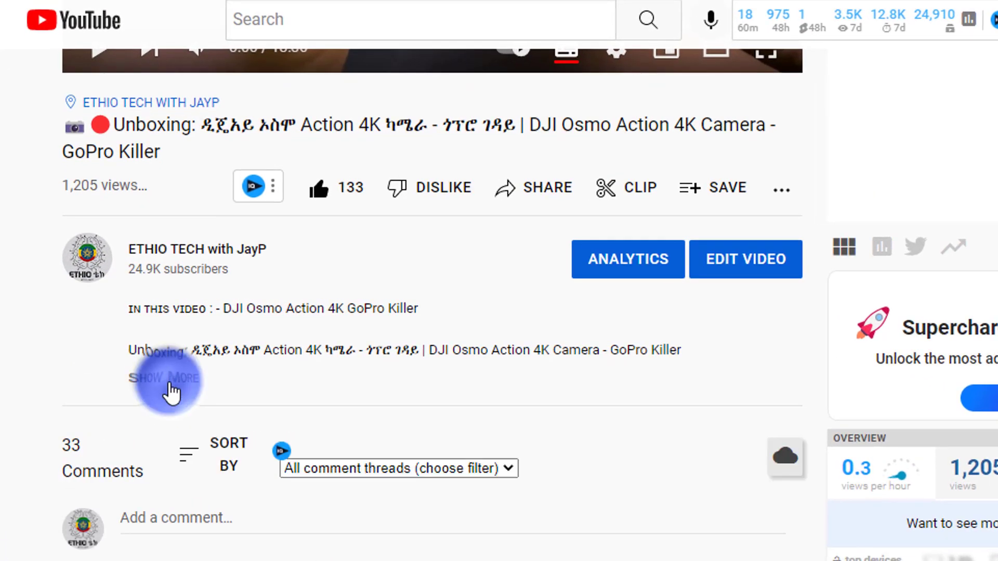
Step: Expand the video's full description, read through it, then bring Word to the front
{"action": "left_click", "coordinate": [165, 375]}
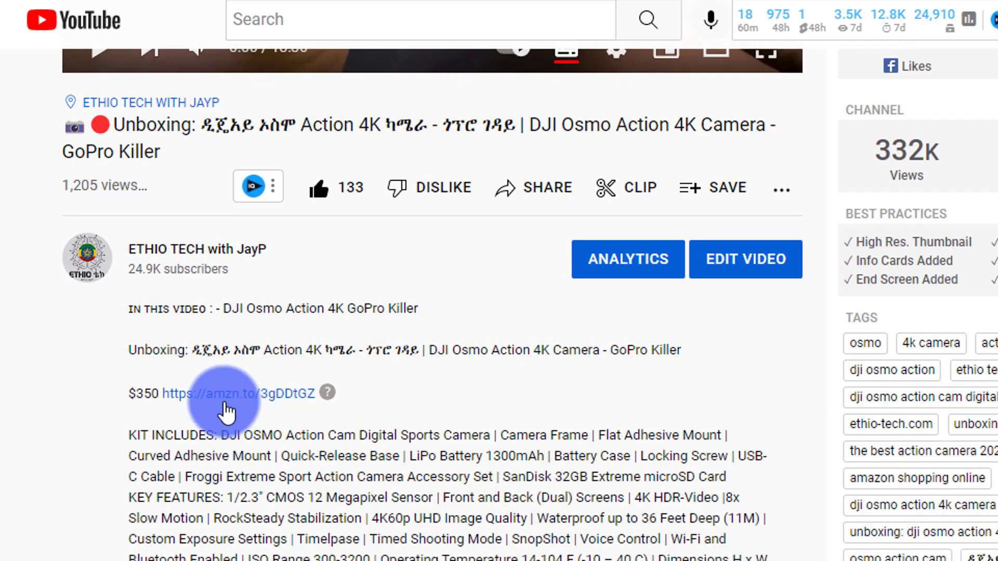
{"action": "scroll", "coordinate": [225, 411], "scroll_direction": "down", "scroll_amount": 5}
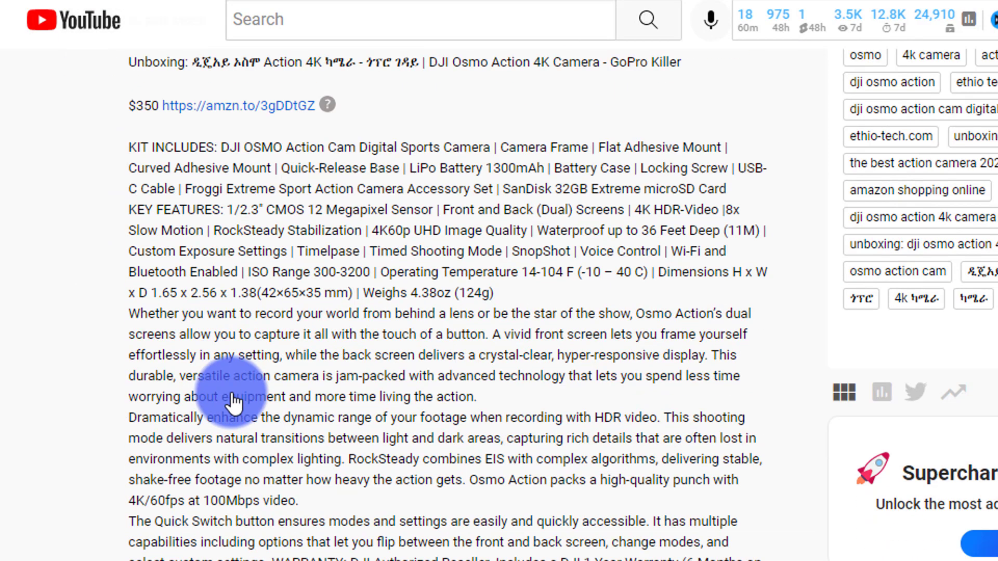
{"action": "scroll", "coordinate": [232, 406], "scroll_direction": "down", "scroll_amount": 7}
{"action": "scroll", "coordinate": [230, 396], "scroll_direction": "down", "scroll_amount": 1}
{"action": "scroll", "coordinate": [234, 400], "scroll_direction": "down", "scroll_amount": 8}
{"action": "scroll", "coordinate": [232, 396], "scroll_direction": "down", "scroll_amount": 9}
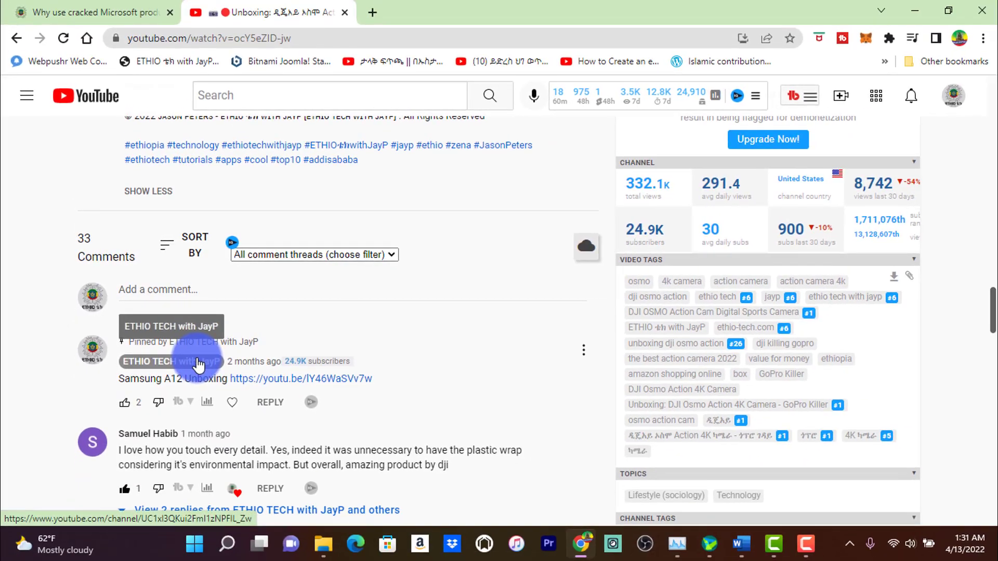
{"action": "scroll", "coordinate": [203, 357], "scroll_direction": "down", "scroll_amount": 1}
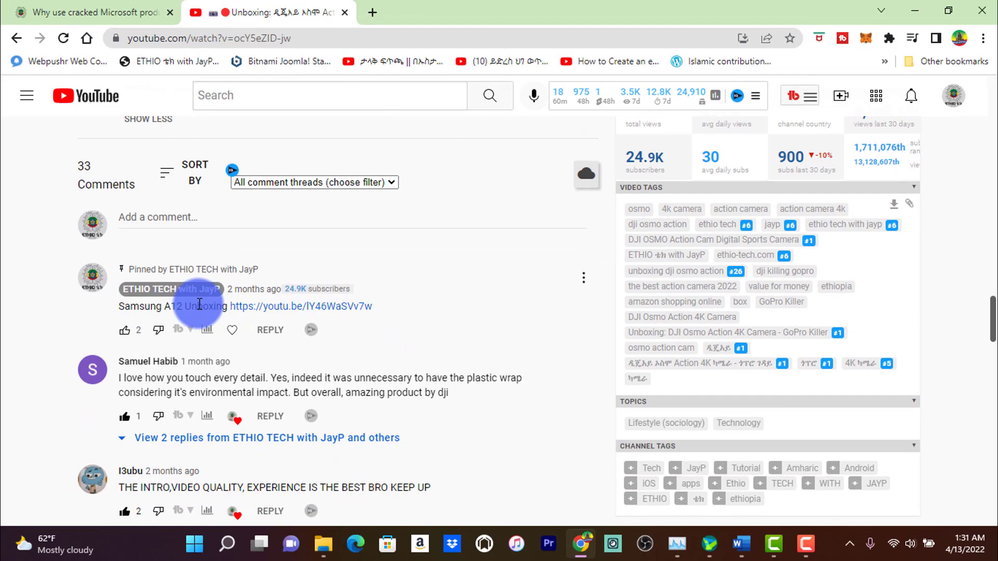
{"action": "scroll", "coordinate": [199, 304], "scroll_direction": "up", "scroll_amount": 8}
{"action": "scroll", "coordinate": [199, 304], "scroll_direction": "up", "scroll_amount": 8}
{"action": "scroll", "coordinate": [199, 304], "scroll_direction": "up", "scroll_amount": 8}
{"action": "scroll", "coordinate": [199, 304], "scroll_direction": "up", "scroll_amount": 4}
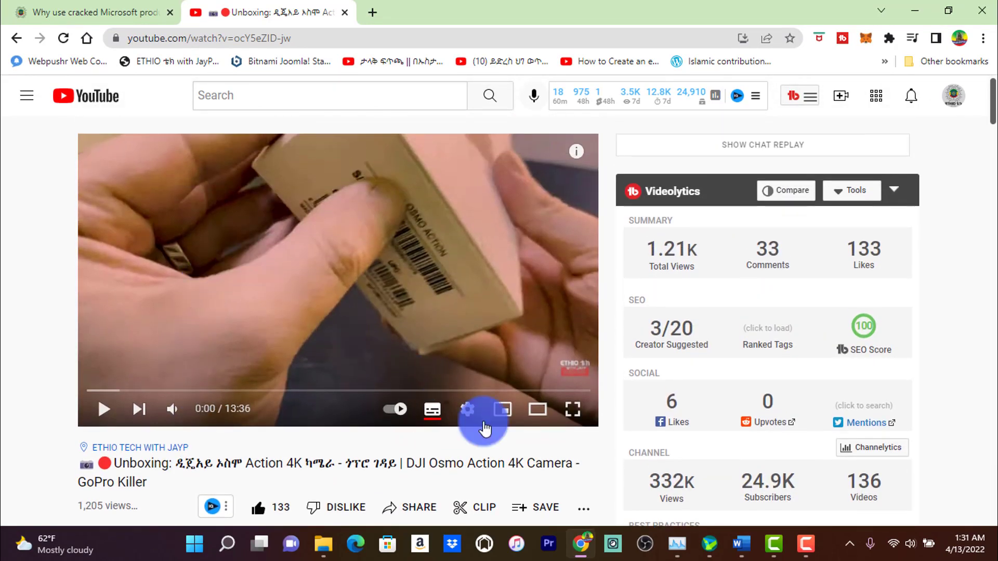
{"action": "left_click", "coordinate": [744, 538]}
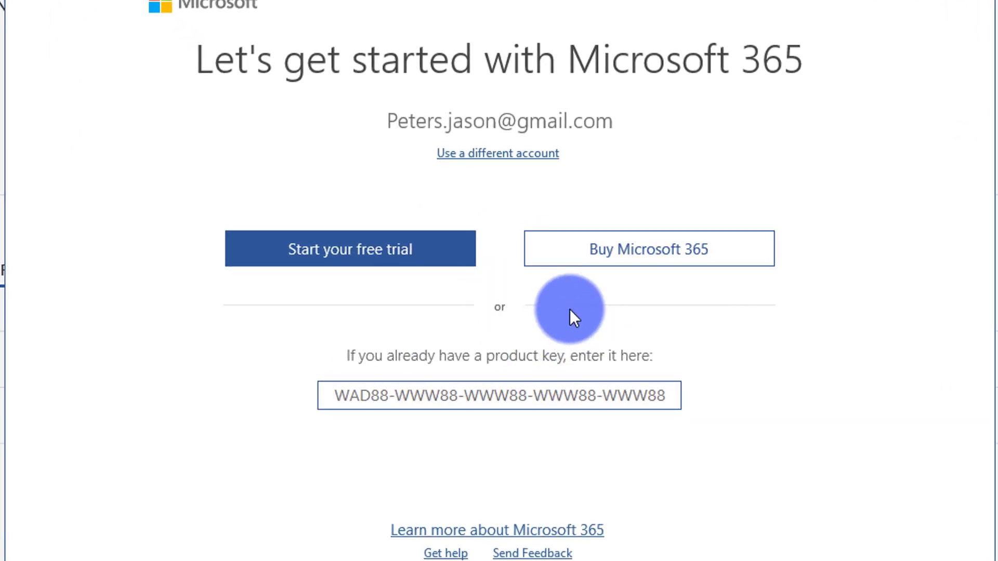
{"action": "left_click", "coordinate": [318, 257]}
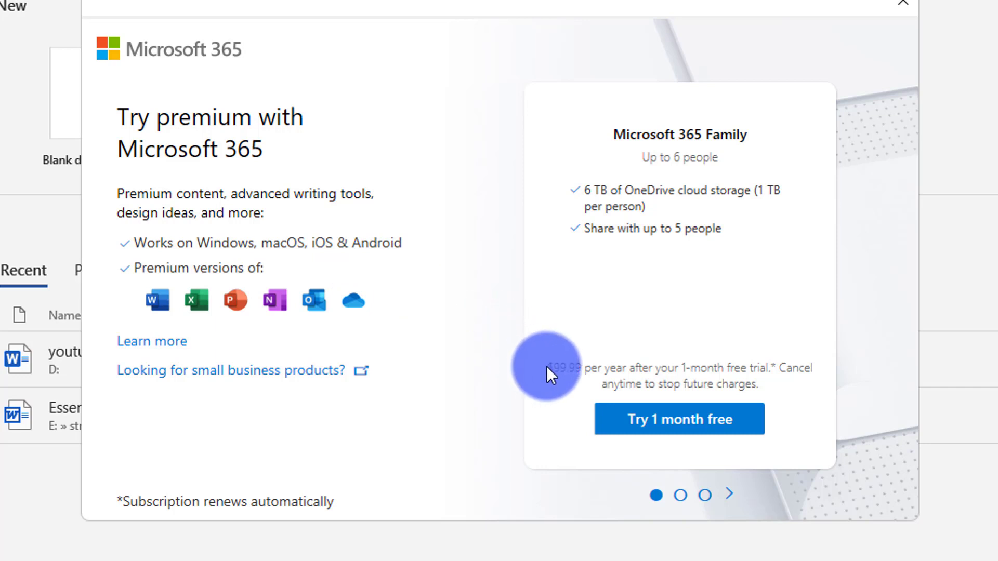
{"action": "left_click_drag", "start_coordinate": [549, 368], "coordinate": [590, 369]}
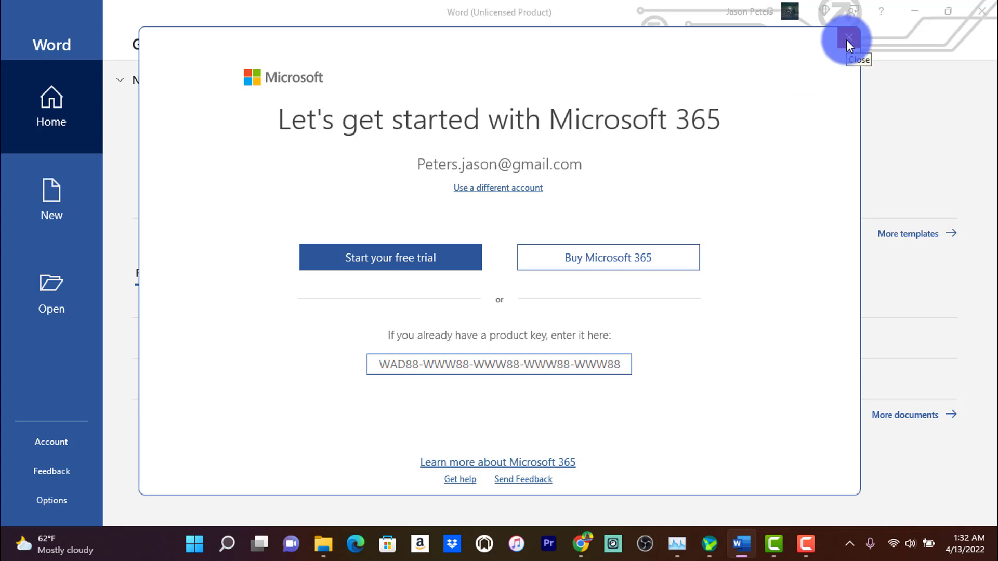
Step: Switch to Chrome and bring up the 'Why use cracked Microsoft products ?' article
{"action": "left_click", "coordinate": [586, 544]}
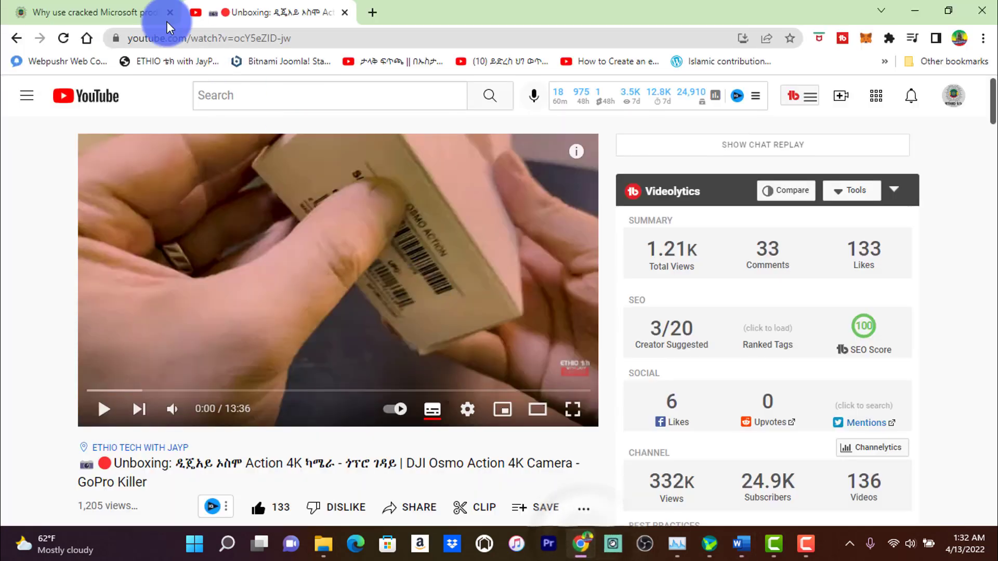
{"action": "left_click", "coordinate": [140, 16]}
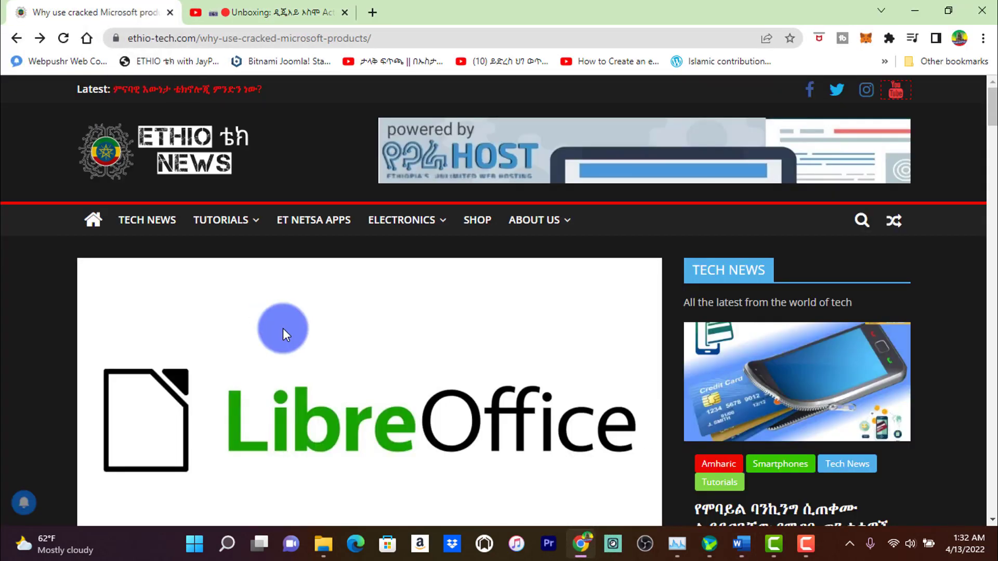
{"action": "scroll", "coordinate": [283, 329], "scroll_direction": "down", "scroll_amount": 3}
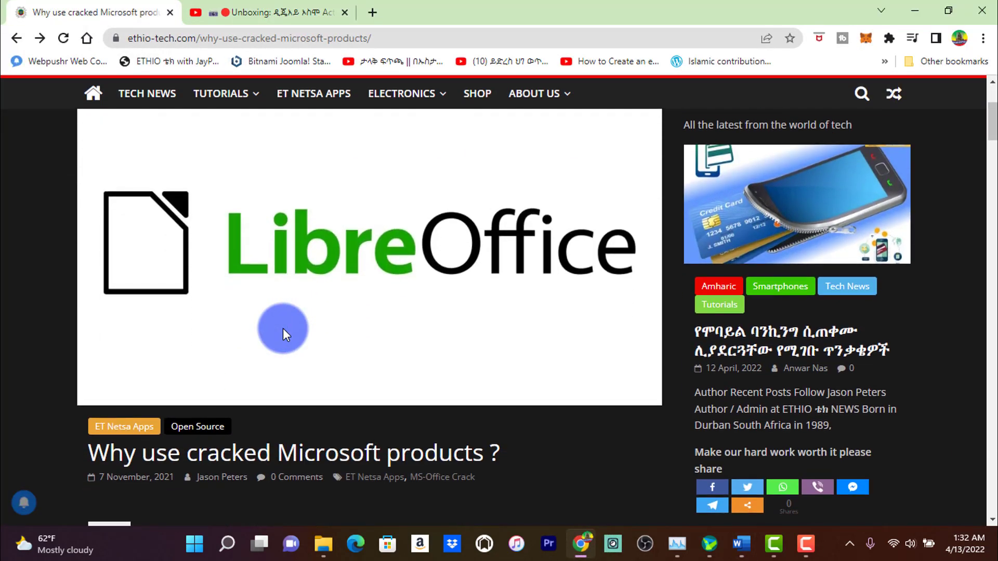
{"action": "scroll", "coordinate": [283, 329], "scroll_direction": "down", "scroll_amount": 2}
{"action": "scroll", "coordinate": [283, 329], "scroll_direction": "down", "scroll_amount": 3}
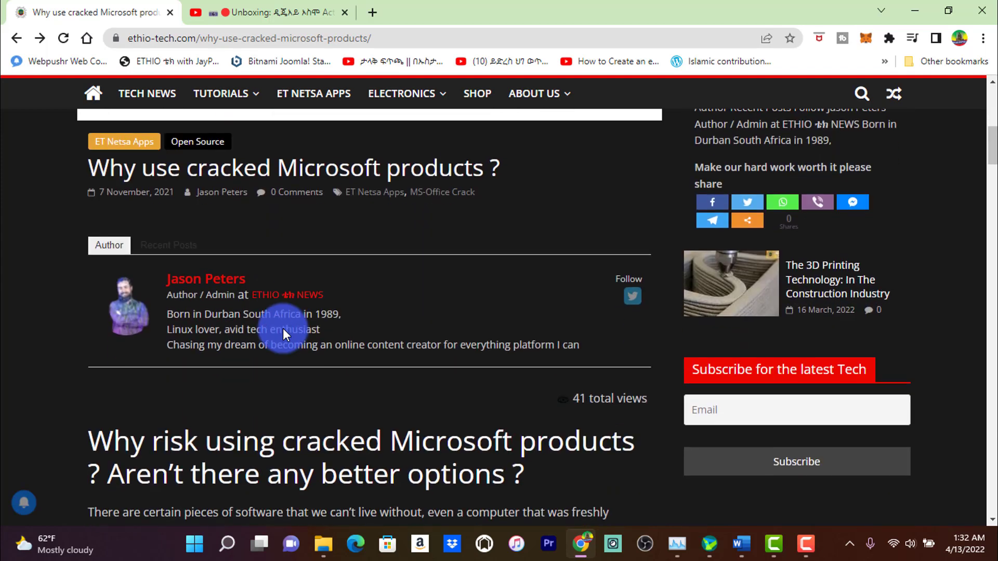
{"action": "scroll", "coordinate": [283, 328], "scroll_direction": "down", "scroll_amount": 2}
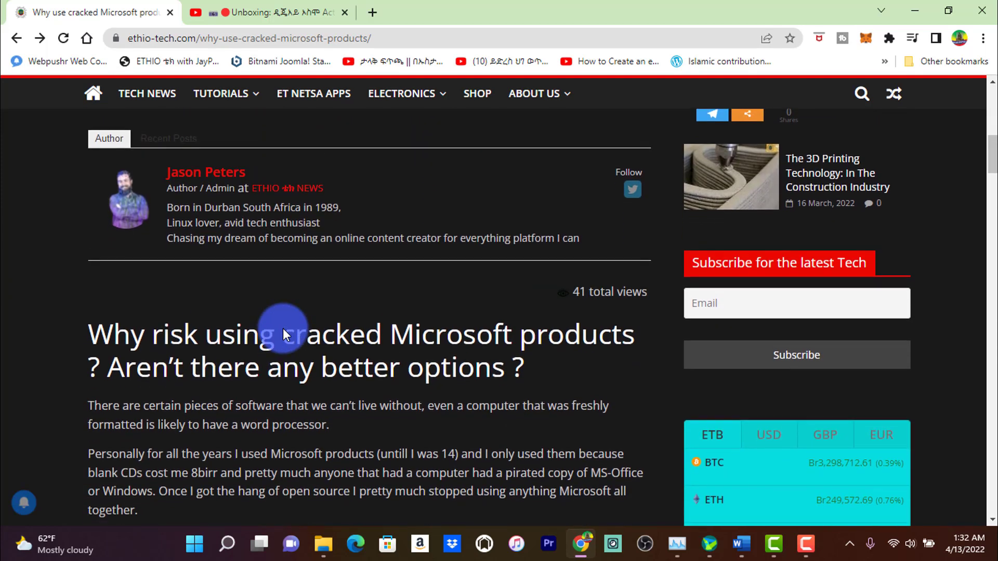
{"action": "scroll", "coordinate": [283, 328], "scroll_direction": "down", "scroll_amount": 2}
{"action": "scroll", "coordinate": [283, 329], "scroll_direction": "down", "scroll_amount": 3}
{"action": "scroll", "coordinate": [283, 328], "scroll_direction": "down", "scroll_amount": 2}
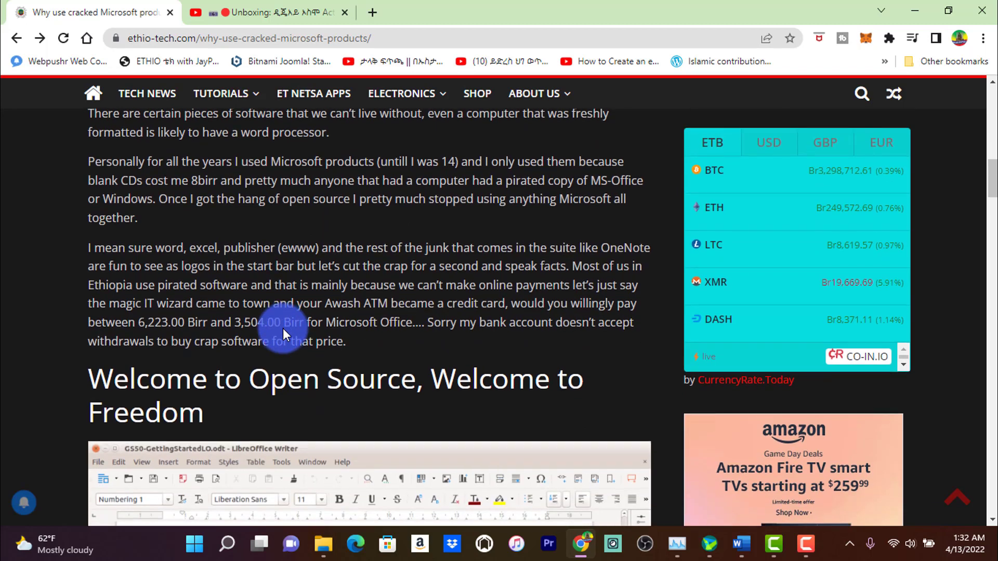
{"action": "scroll", "coordinate": [283, 328], "scroll_direction": "down", "scroll_amount": 2}
{"action": "scroll", "coordinate": [283, 329], "scroll_direction": "down", "scroll_amount": 2}
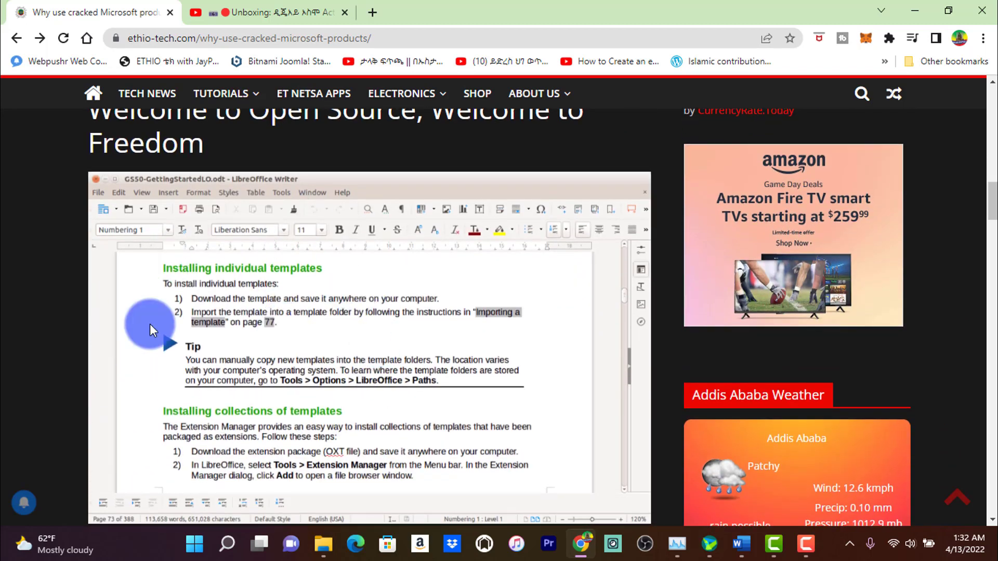
Step: Read further down the article to its An Open-Source Approach section
{"action": "scroll", "coordinate": [290, 436], "scroll_direction": "down", "scroll_amount": 1}
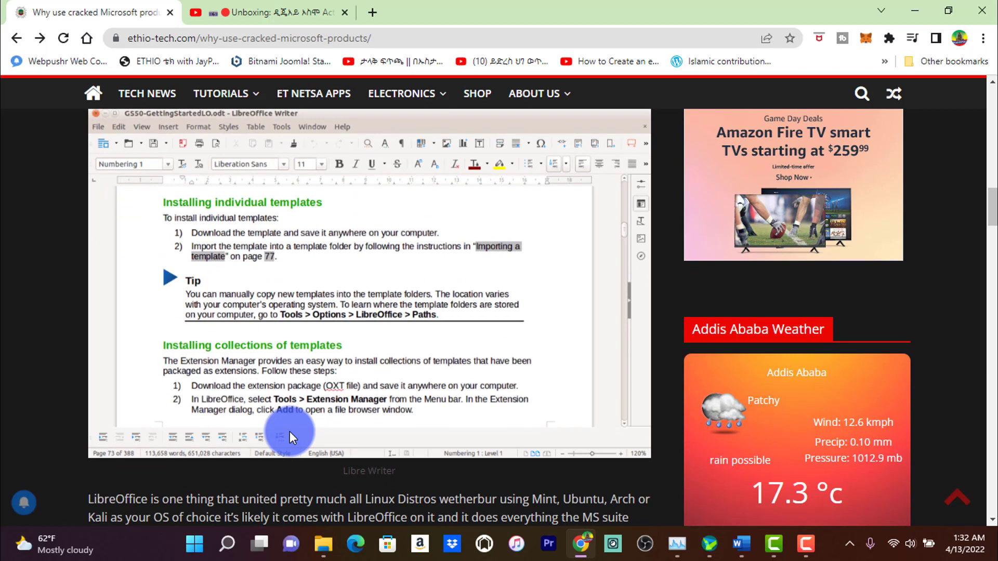
{"action": "scroll", "coordinate": [290, 437], "scroll_direction": "down", "scroll_amount": 1}
{"action": "scroll", "coordinate": [291, 437], "scroll_direction": "down", "scroll_amount": 1}
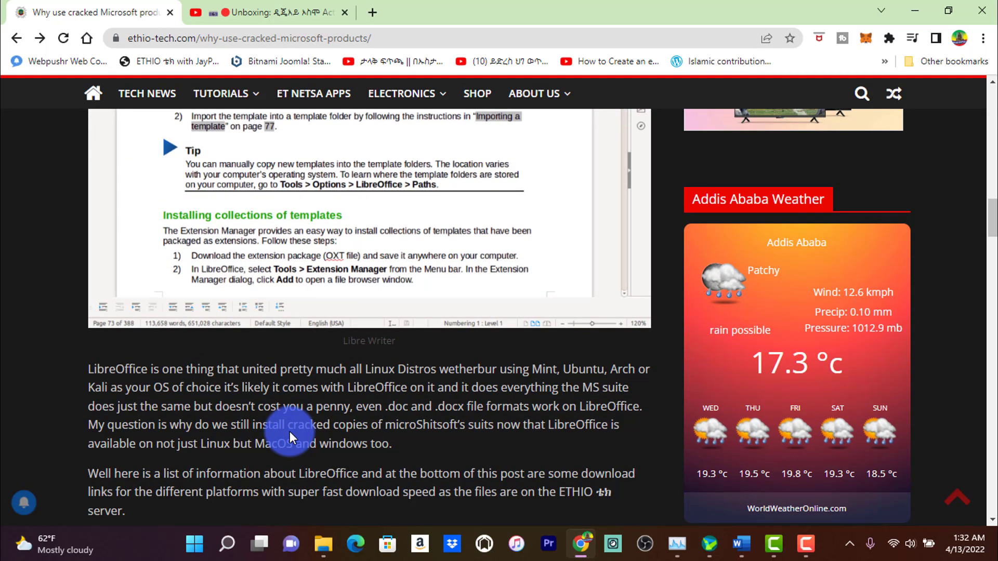
{"action": "scroll", "coordinate": [290, 434], "scroll_direction": "down", "scroll_amount": 1}
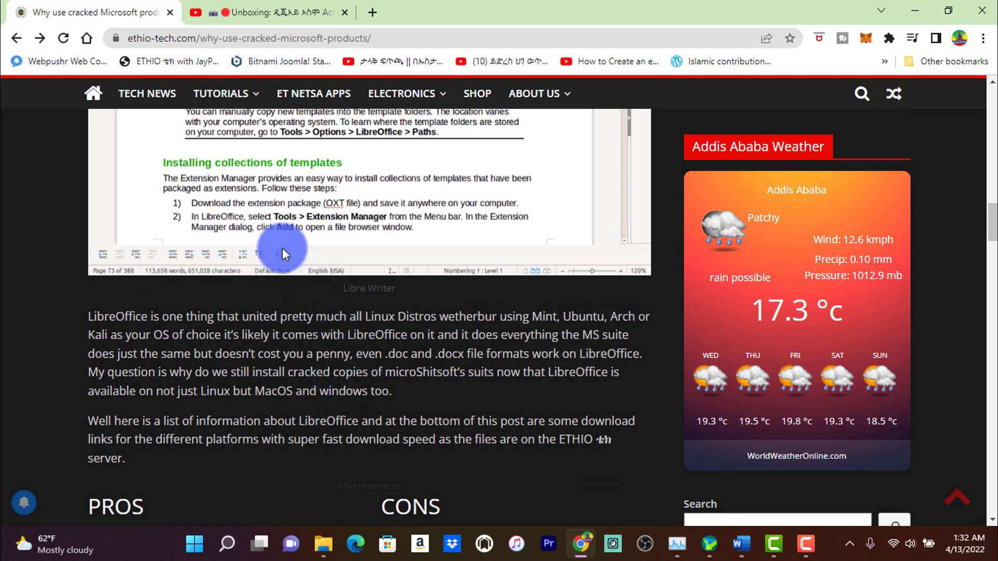
{"action": "scroll", "coordinate": [282, 249], "scroll_direction": "down", "scroll_amount": 1}
{"action": "scroll", "coordinate": [282, 249], "scroll_direction": "down", "scroll_amount": 3}
{"action": "scroll", "coordinate": [282, 249], "scroll_direction": "down", "scroll_amount": 2}
{"action": "scroll", "coordinate": [282, 249], "scroll_direction": "down", "scroll_amount": 2}
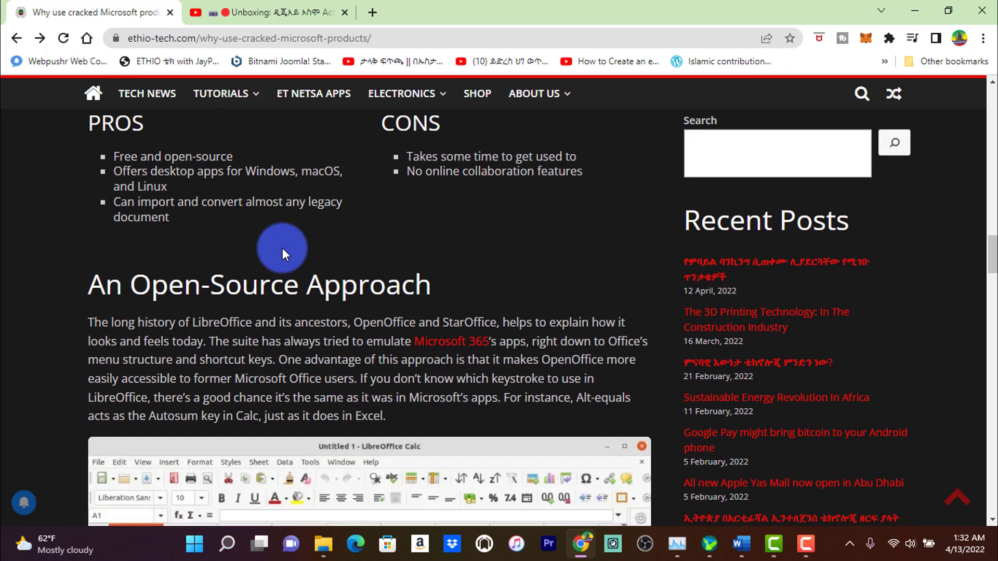
{"action": "scroll", "coordinate": [283, 253], "scroll_direction": "down", "scroll_amount": 2}
{"action": "scroll", "coordinate": [282, 253], "scroll_direction": "down", "scroll_amount": 2}
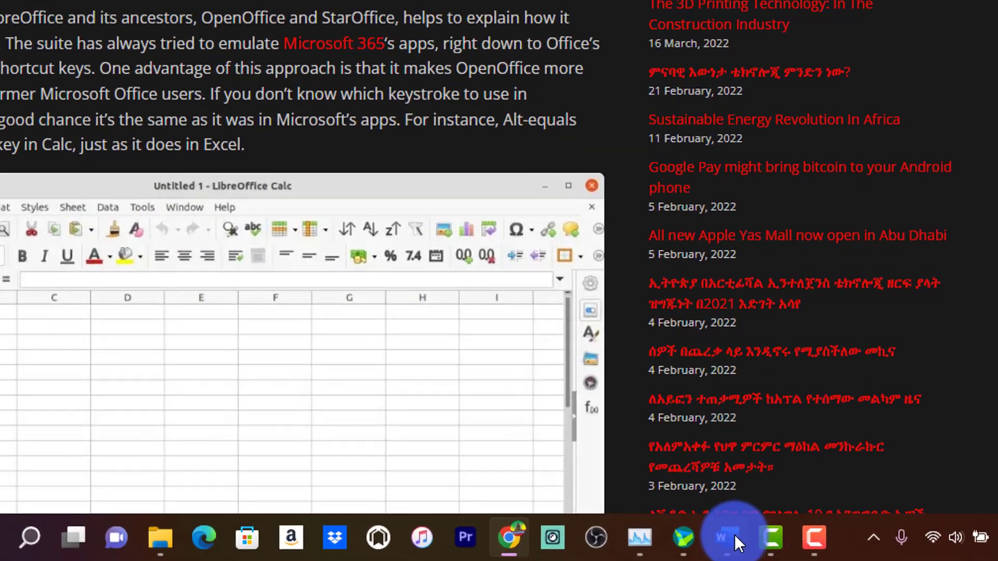
Step: Bring Word forward and close its Microsoft 365 activation dialog
{"action": "left_click", "coordinate": [742, 542]}
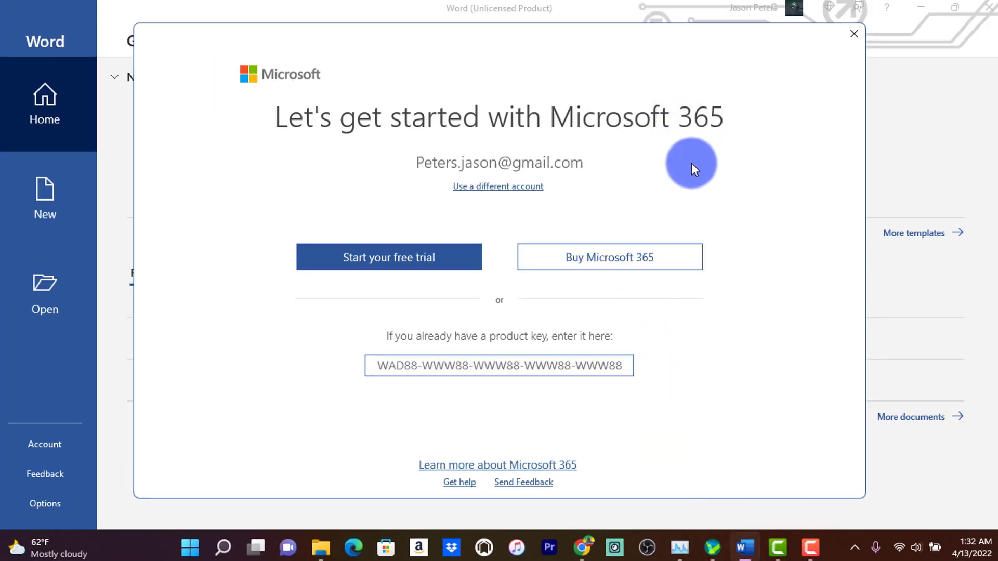
{"action": "left_click", "coordinate": [852, 31]}
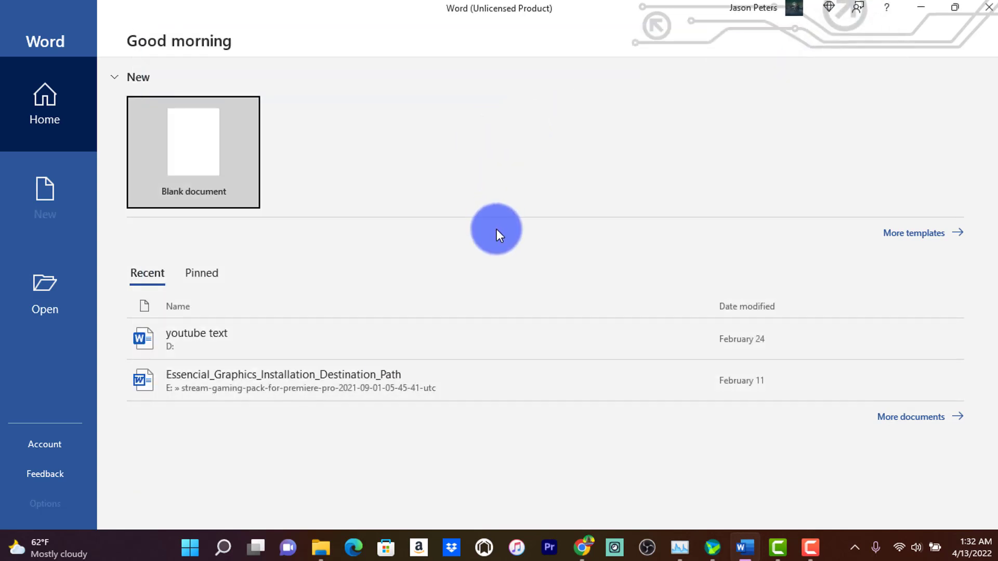
Step: Return to the article in the browser and skim its pros and cons section
{"action": "mouse_move", "coordinate": [581, 547]}
{"action": "left_click", "coordinate": [574, 543]}
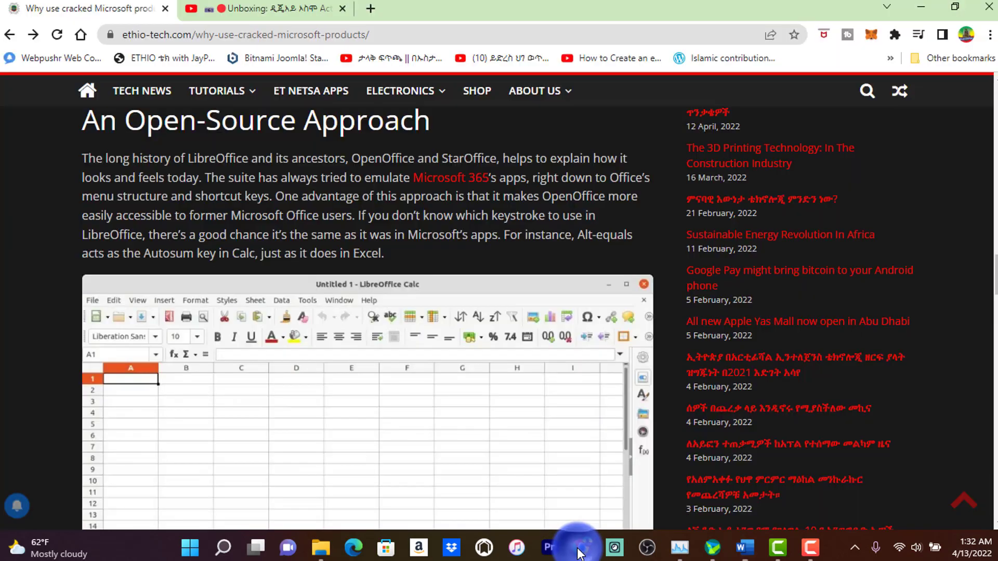
{"action": "scroll", "coordinate": [377, 326], "scroll_direction": "down", "scroll_amount": 2}
{"action": "scroll", "coordinate": [376, 326], "scroll_direction": "down", "scroll_amount": 2}
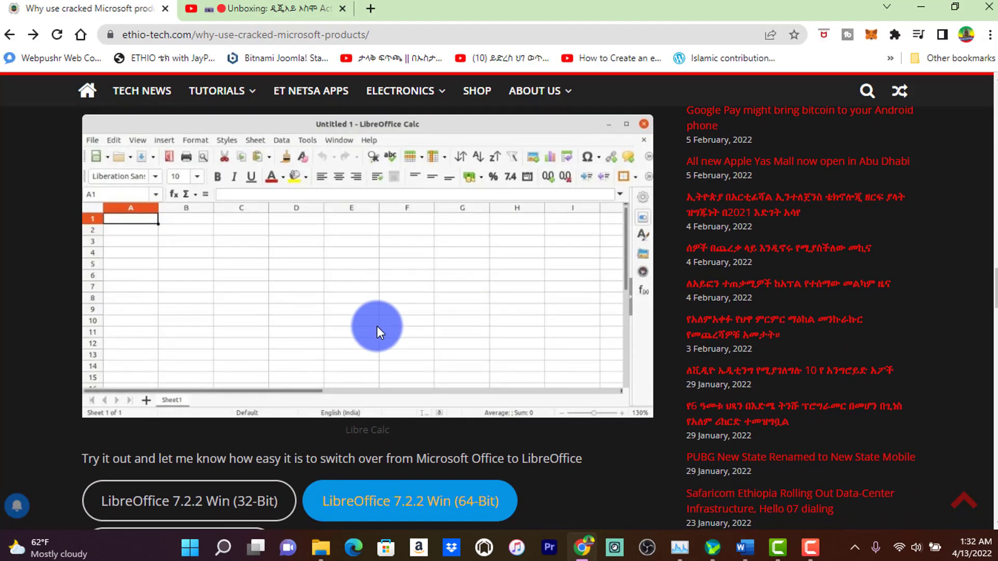
{"action": "scroll", "coordinate": [376, 326], "scroll_direction": "down", "scroll_amount": 1}
{"action": "scroll", "coordinate": [377, 326], "scroll_direction": "up", "scroll_amount": 6}
{"action": "scroll", "coordinate": [376, 326], "scroll_direction": "up", "scroll_amount": 2}
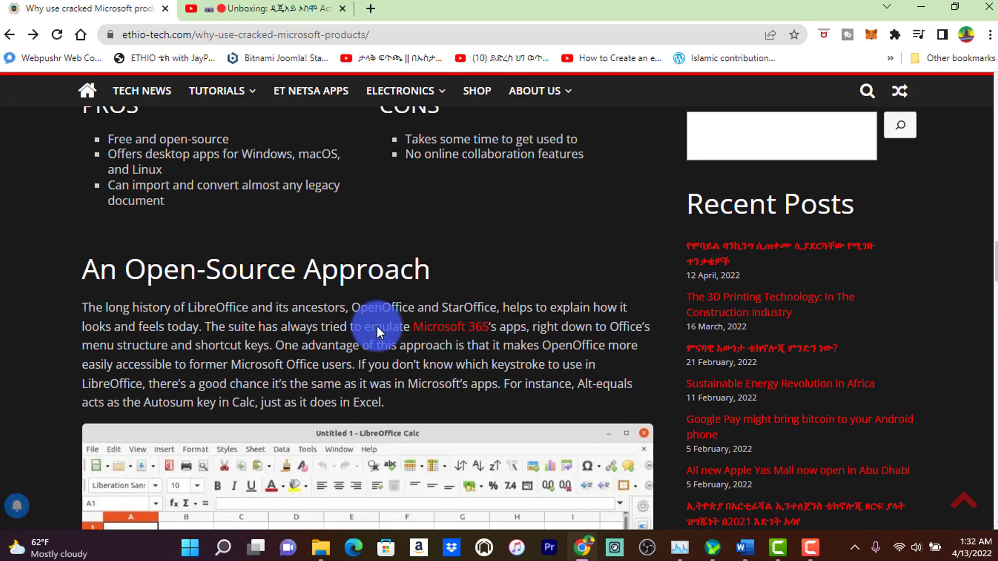
{"action": "scroll", "coordinate": [377, 326], "scroll_direction": "down", "scroll_amount": 1}
{"action": "scroll", "coordinate": [376, 326], "scroll_direction": "down", "scroll_amount": 1}
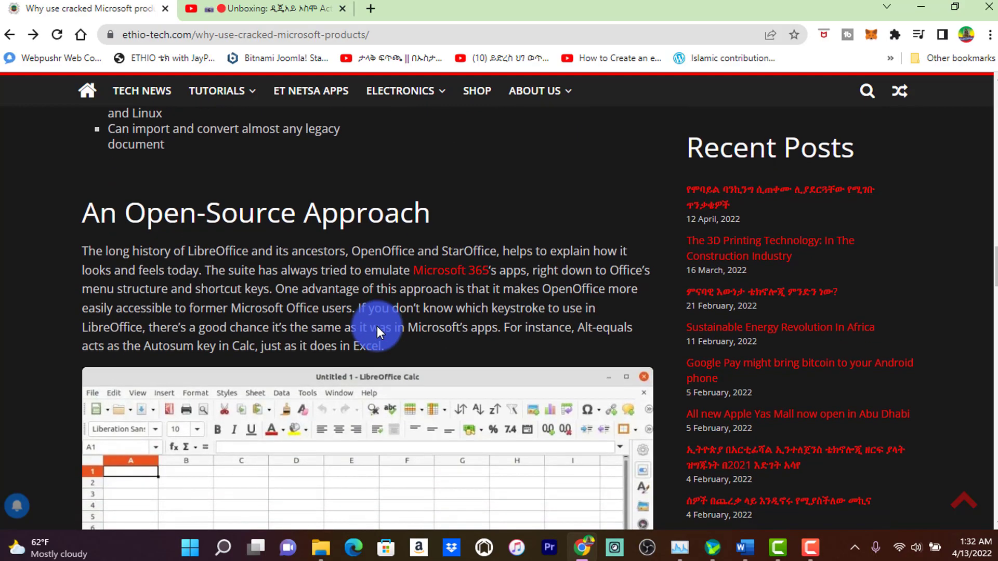
{"action": "scroll", "coordinate": [376, 326], "scroll_direction": "up", "scroll_amount": 10}
{"action": "scroll", "coordinate": [377, 326], "scroll_direction": "up", "scroll_amount": 10}
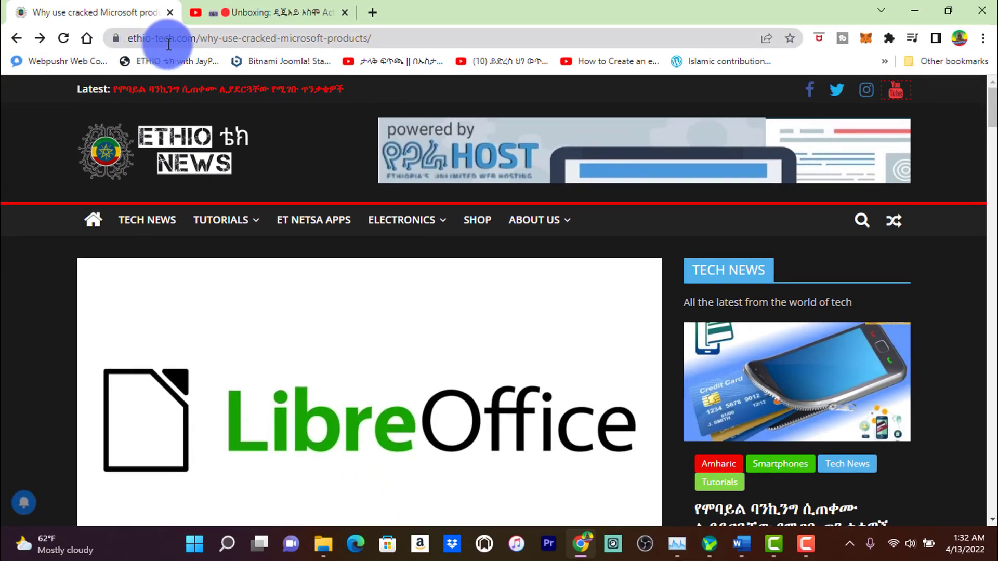
Step: Continue down the article to the LibreOffice download buttons near its end
{"action": "scroll", "coordinate": [280, 285], "scroll_direction": "down", "scroll_amount": 3}
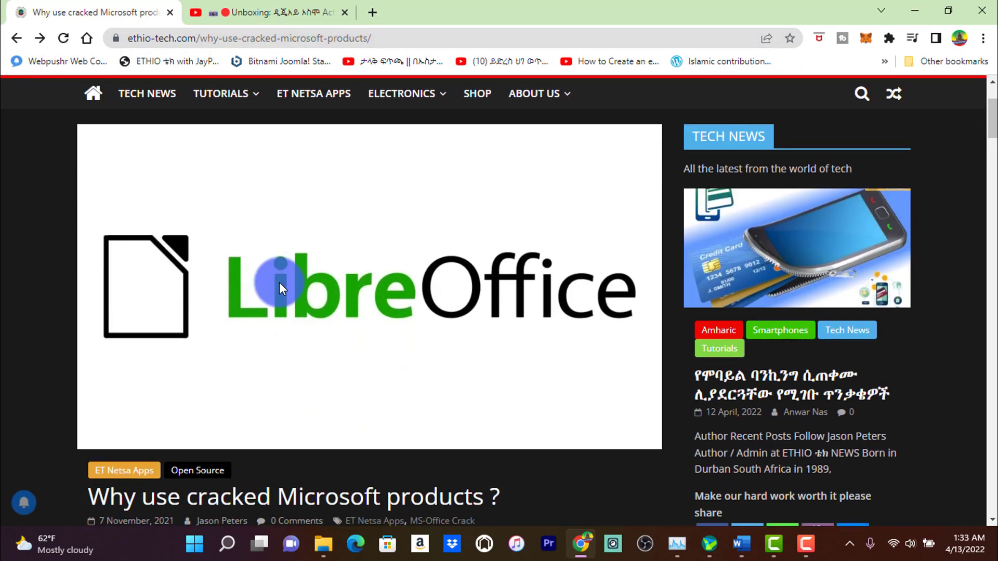
{"action": "mouse_move", "coordinate": [146, 94]}
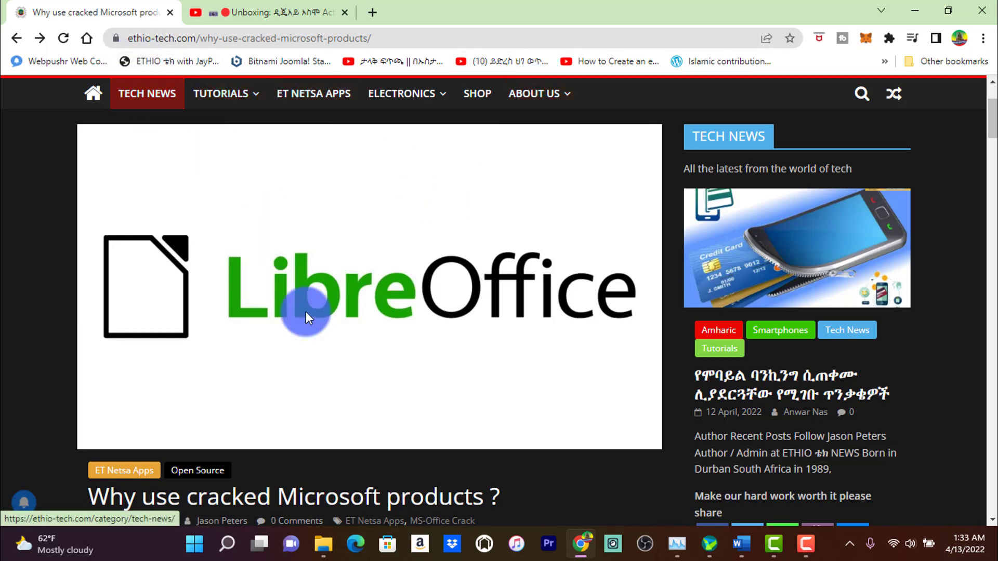
{"action": "scroll", "coordinate": [485, 450], "scroll_direction": "down", "scroll_amount": 4}
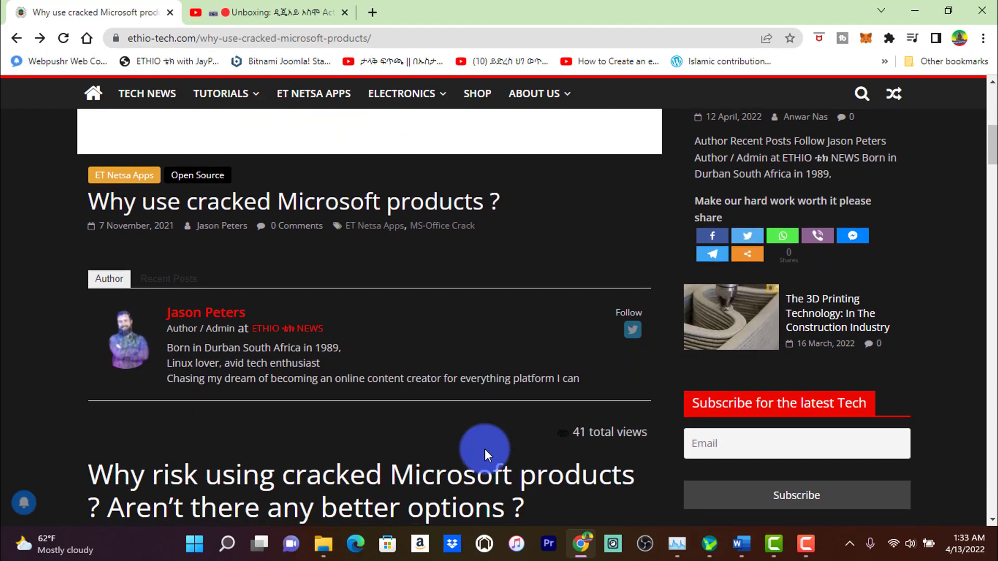
{"action": "scroll", "coordinate": [484, 449], "scroll_direction": "down", "scroll_amount": 10}
{"action": "scroll", "coordinate": [485, 450], "scroll_direction": "down", "scroll_amount": 5}
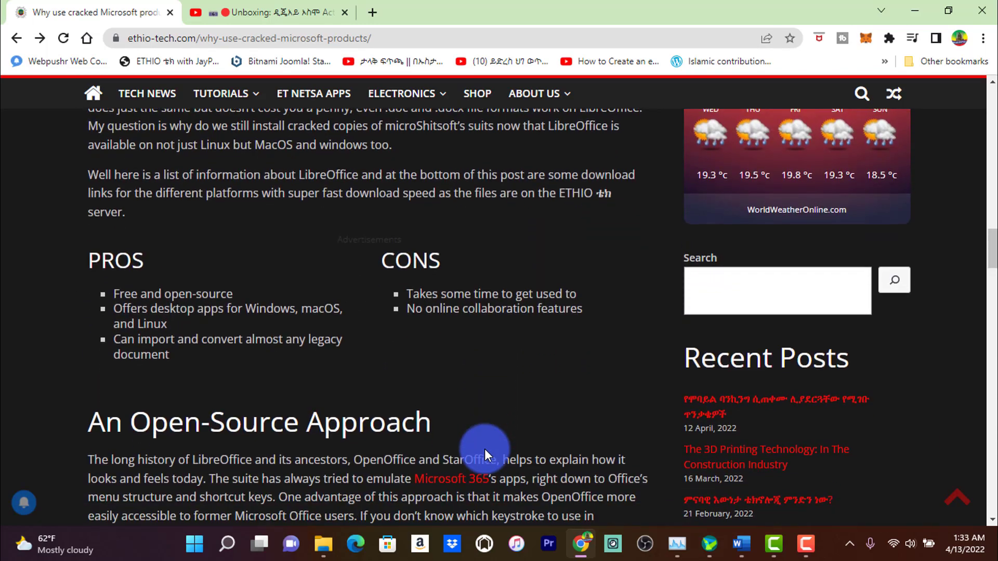
{"action": "scroll", "coordinate": [485, 450], "scroll_direction": "down", "scroll_amount": 4}
{"action": "scroll", "coordinate": [485, 451], "scroll_direction": "down", "scroll_amount": 4}
{"action": "scroll", "coordinate": [485, 450], "scroll_direction": "down", "scroll_amount": 4}
{"action": "scroll", "coordinate": [485, 450], "scroll_direction": "down", "scroll_amount": 1}
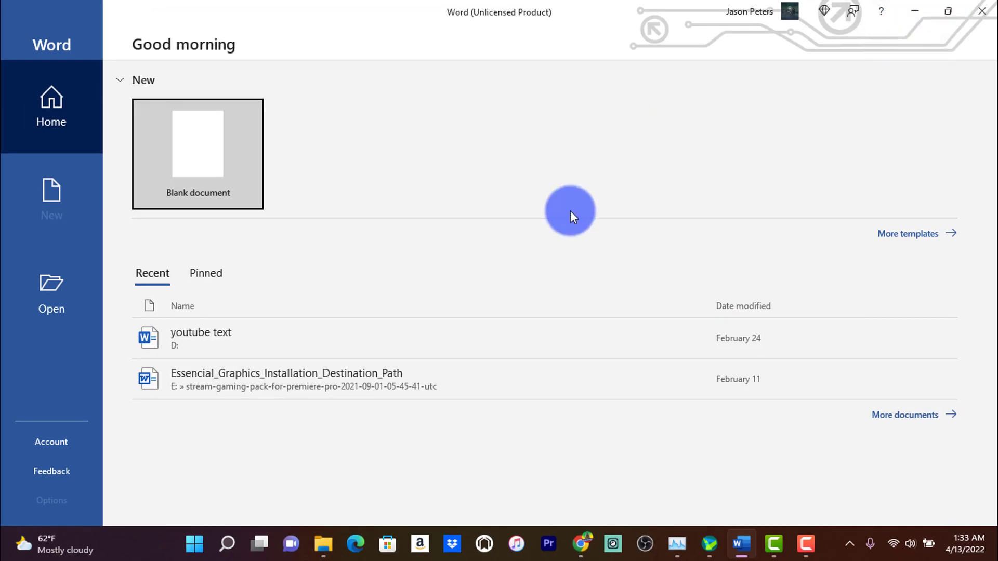
Step: Peek at the open Compressed (zipped) Folders windows from the File Explorer taskbar icon
{"action": "left_click", "coordinate": [319, 555]}
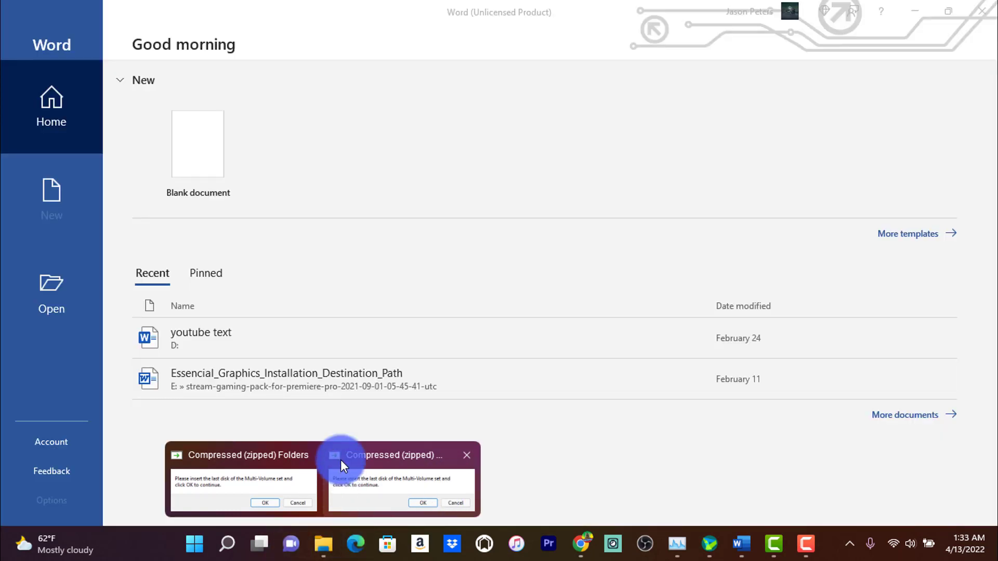
Step: Create Desktop 2 in Task View, switch to it, and open its desktop context menu
{"action": "key", "text": "super+Tab"}
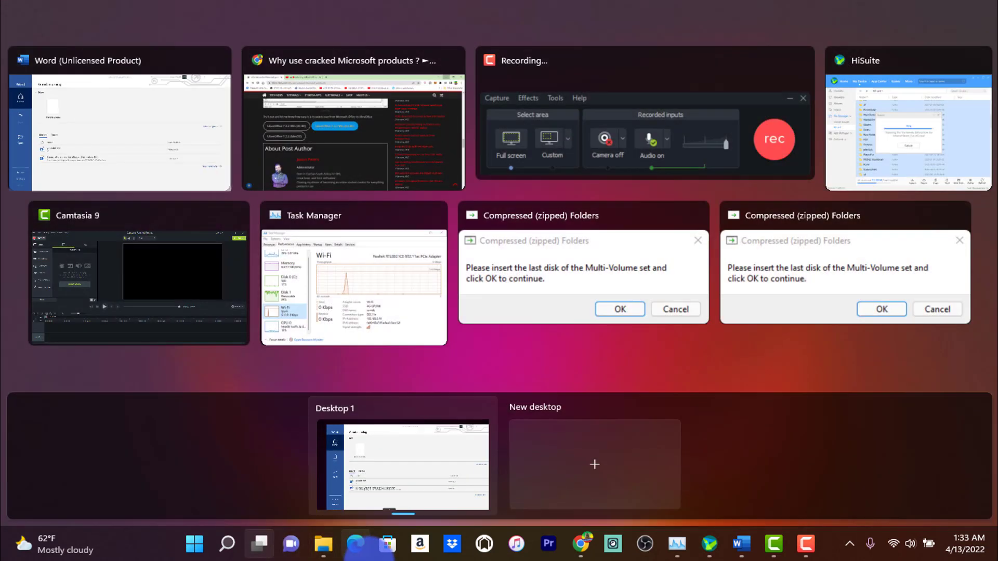
{"action": "left_click", "coordinate": [568, 454]}
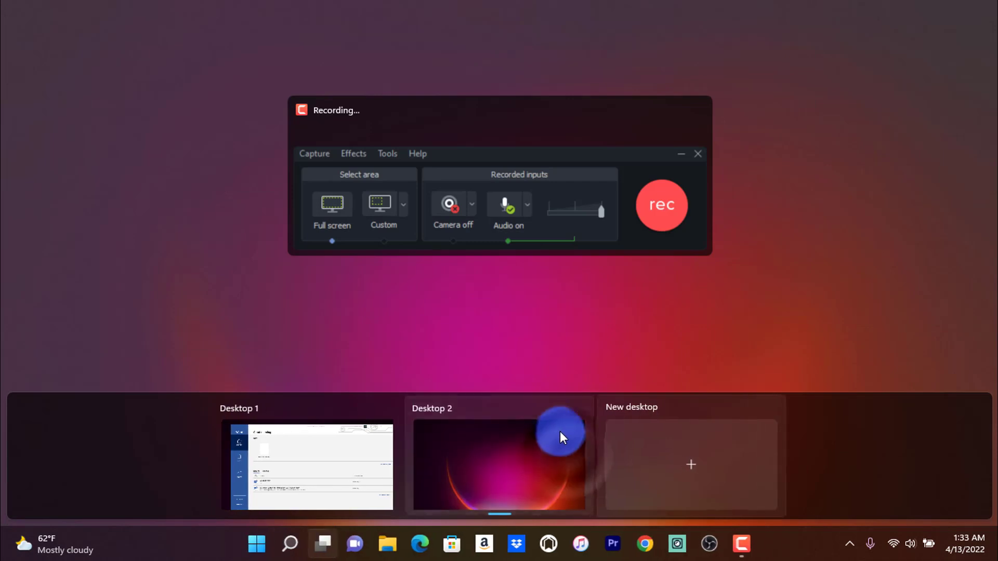
{"action": "left_click", "coordinate": [515, 333]}
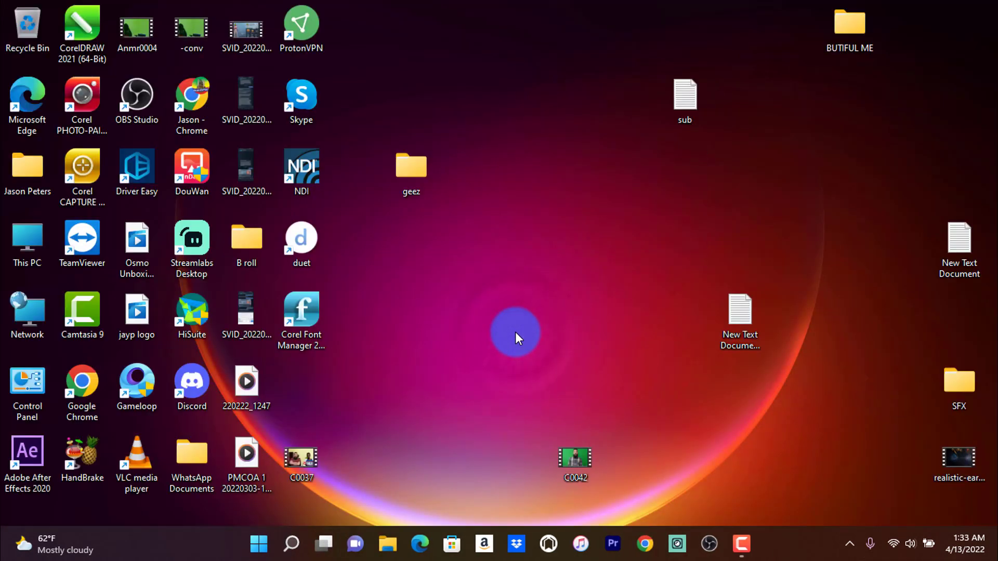
{"action": "right_click", "coordinate": [517, 338]}
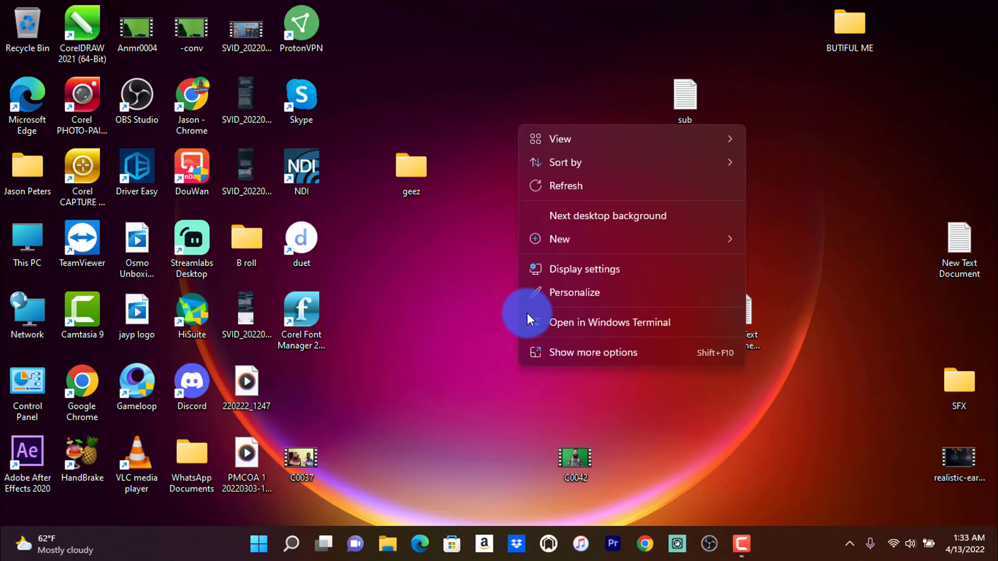
Step: Open This PC's Properties and highlight '64-bit operating system' under System type
{"action": "right_click", "coordinate": [35, 241]}
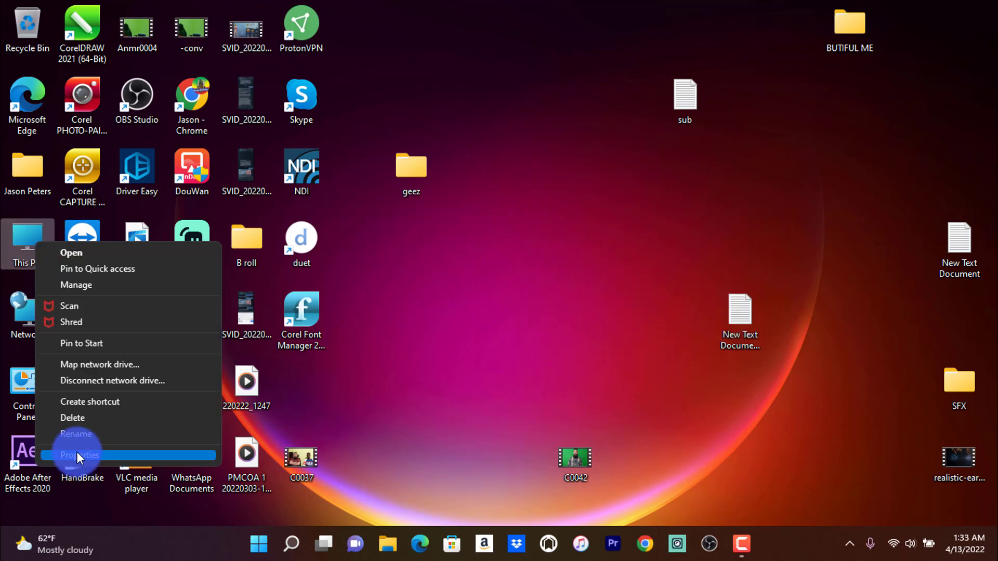
{"action": "left_click", "coordinate": [77, 451]}
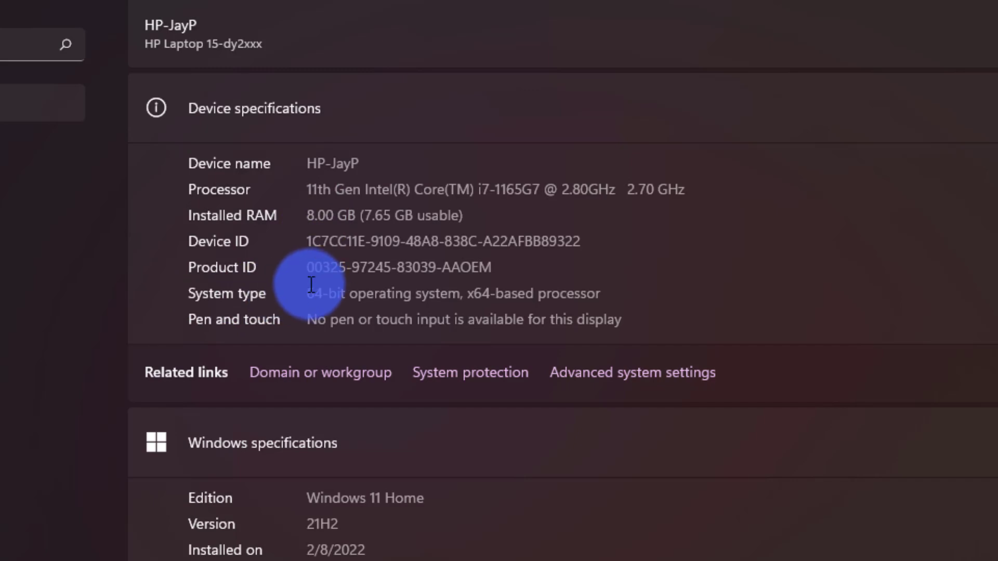
{"action": "left_click_drag", "start_coordinate": [308, 294], "coordinate": [449, 295]}
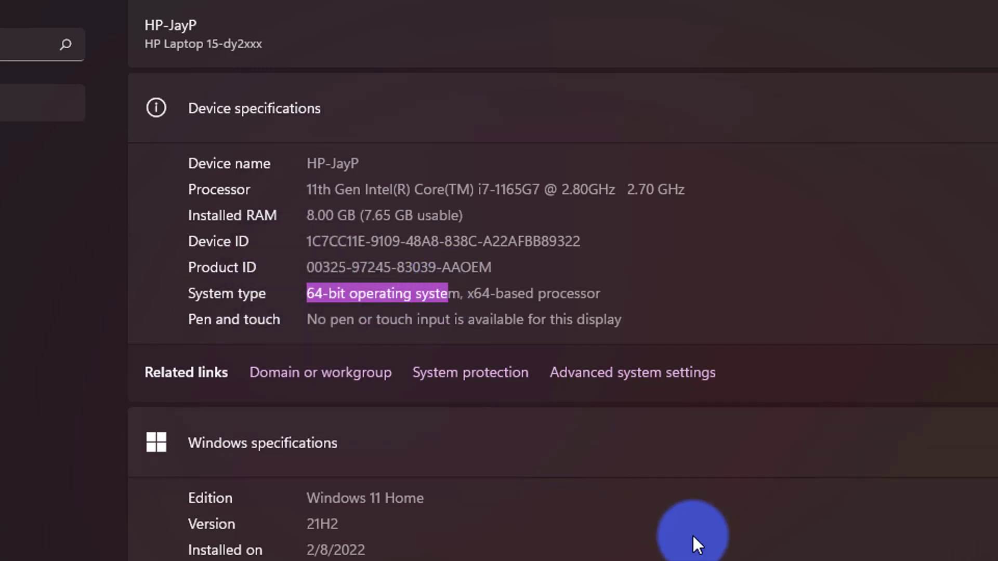
Step: Switch back to Desktop 1 and download the LibreOffice 64-bit Windows installer in Chrome
{"action": "key", "text": "super+Tab"}
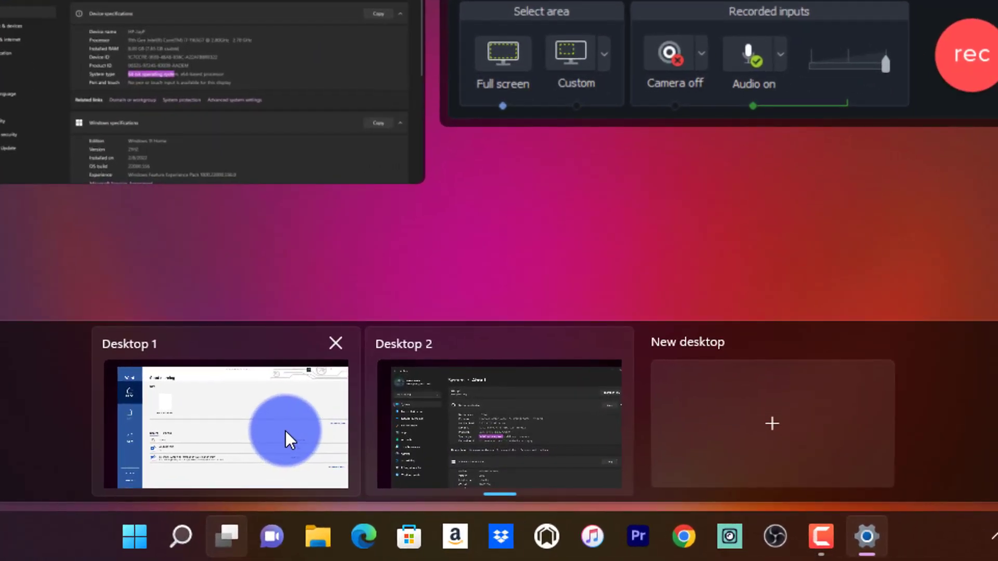
{"action": "left_click", "coordinate": [285, 432]}
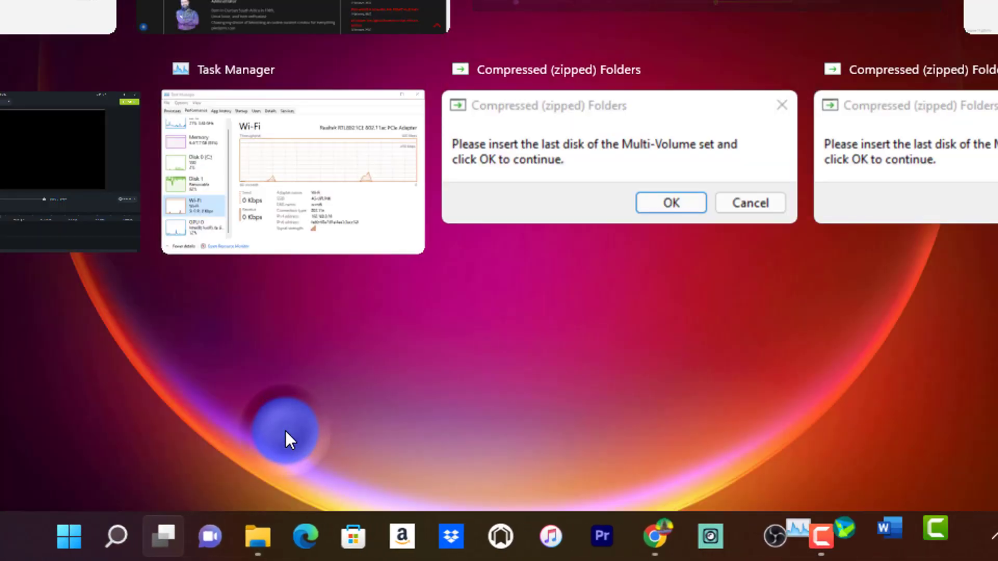
{"action": "left_click", "coordinate": [286, 432]}
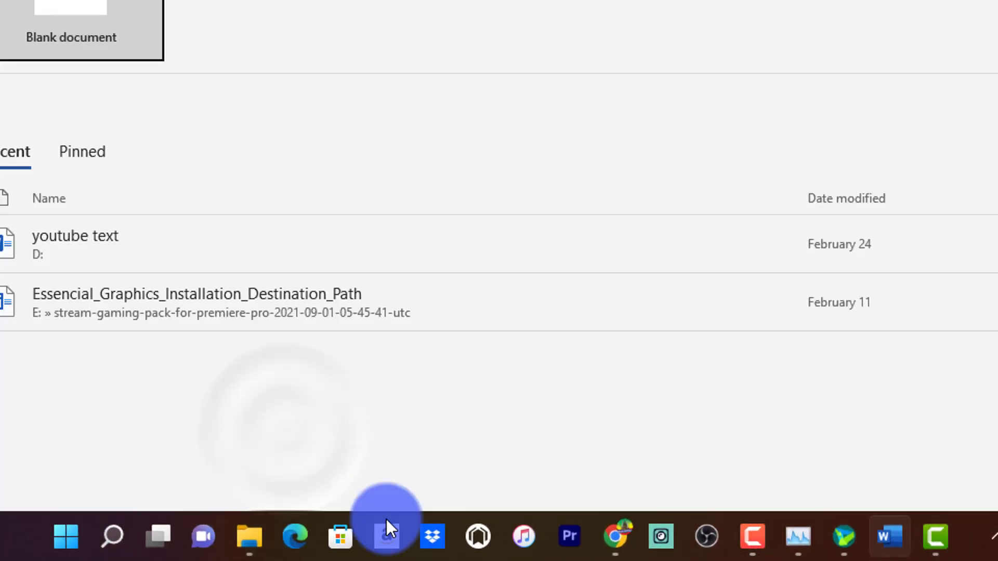
{"action": "left_click", "coordinate": [598, 537]}
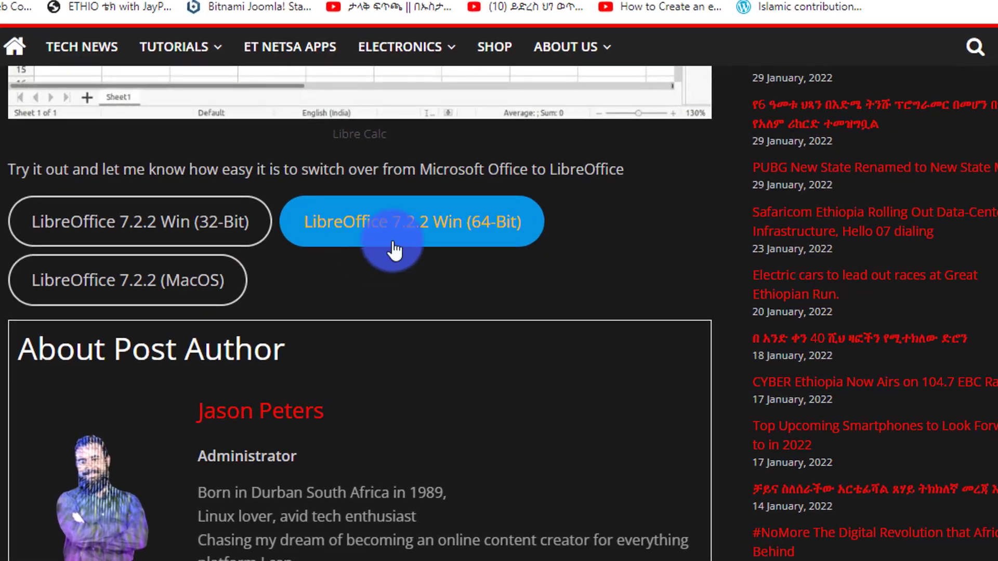
{"action": "left_click", "coordinate": [413, 228]}
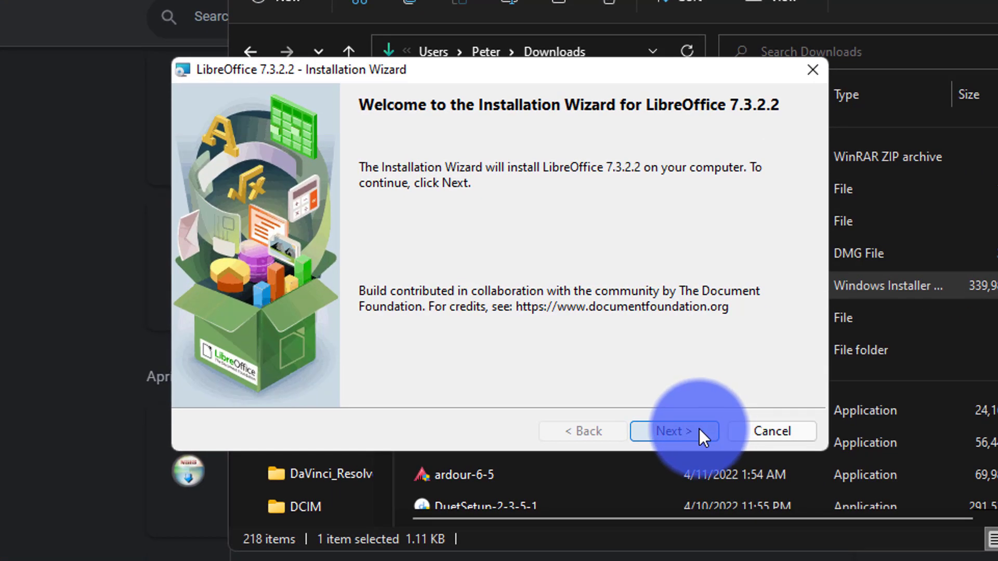
Step: Run a Typical LibreOffice 7.3.2.2 install, leaving Camtasia 9 and other applications open
{"action": "left_click", "coordinate": [700, 431]}
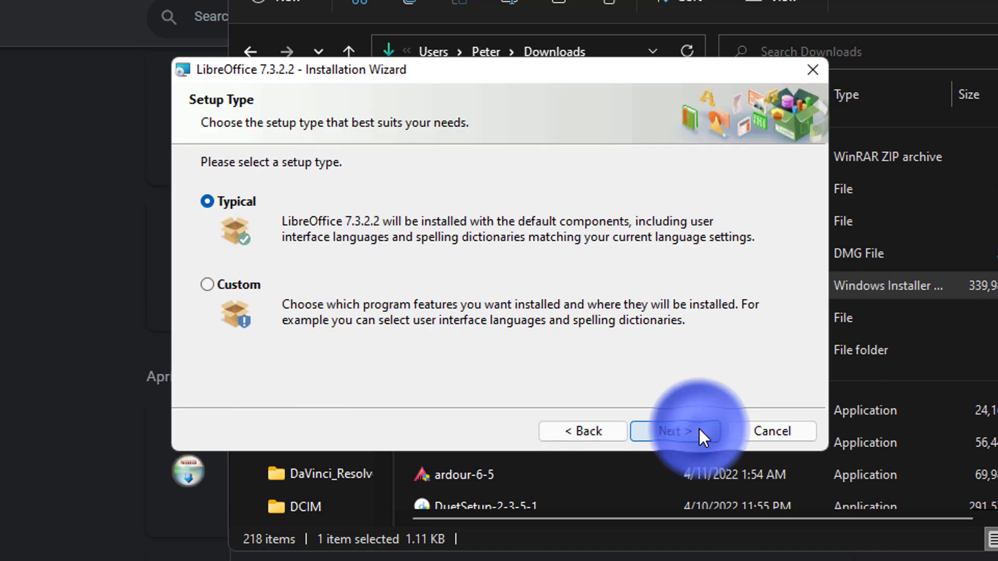
{"action": "left_click", "coordinate": [700, 429]}
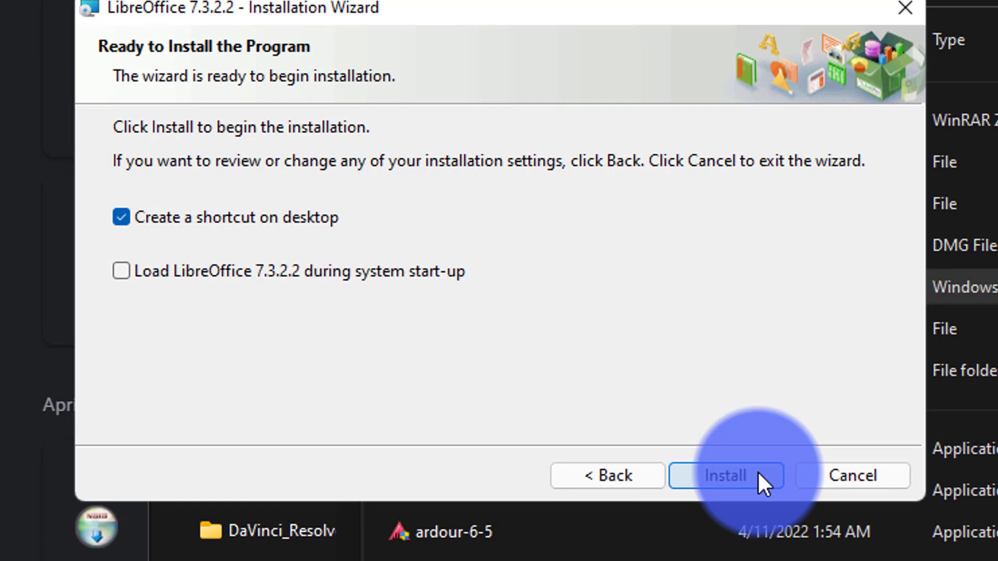
{"action": "left_click", "coordinate": [759, 472]}
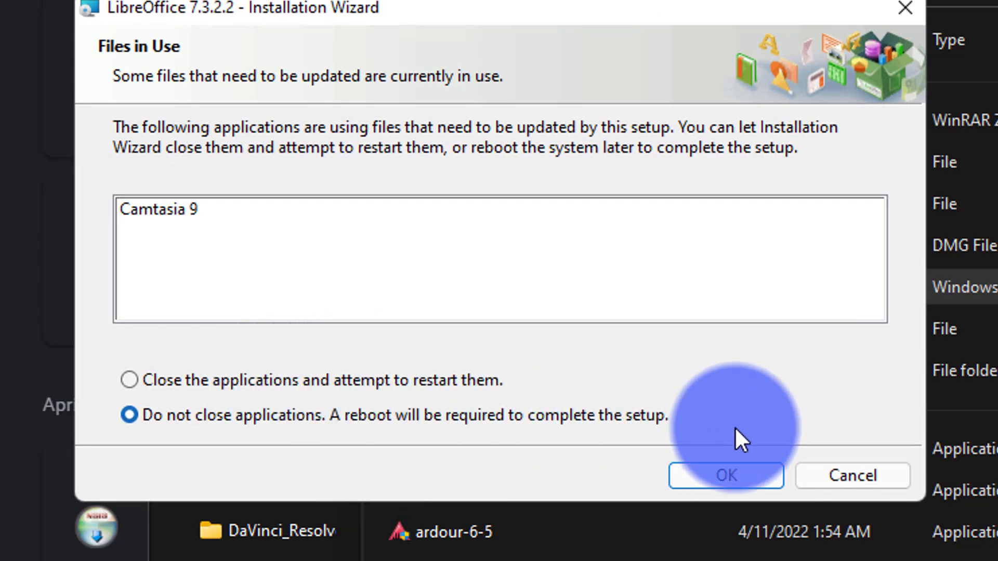
{"action": "left_click", "coordinate": [739, 474]}
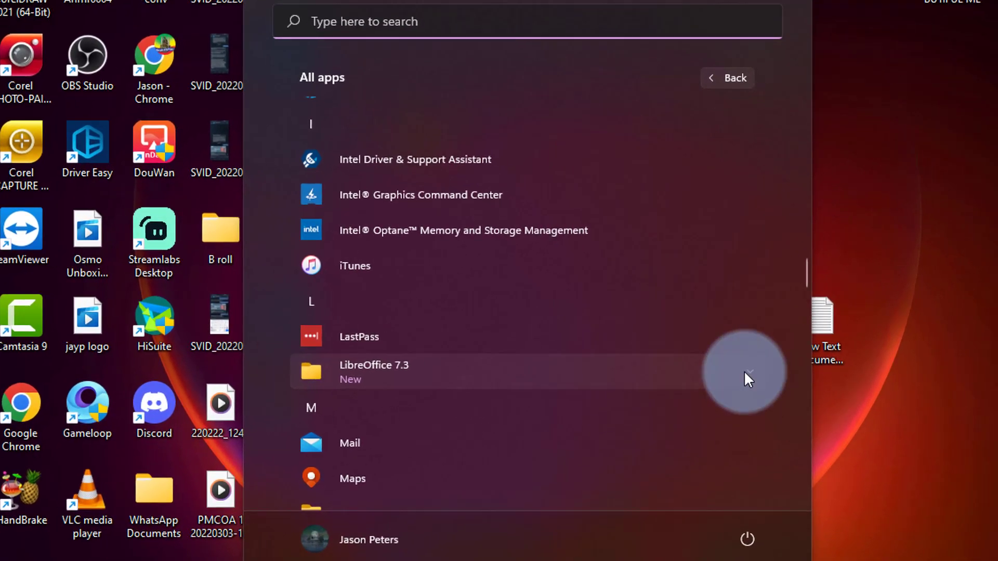
Step: Expand the LibreOffice 7.3 folder under All apps and launch the LibreOffice Start Center
{"action": "left_click", "coordinate": [827, 362]}
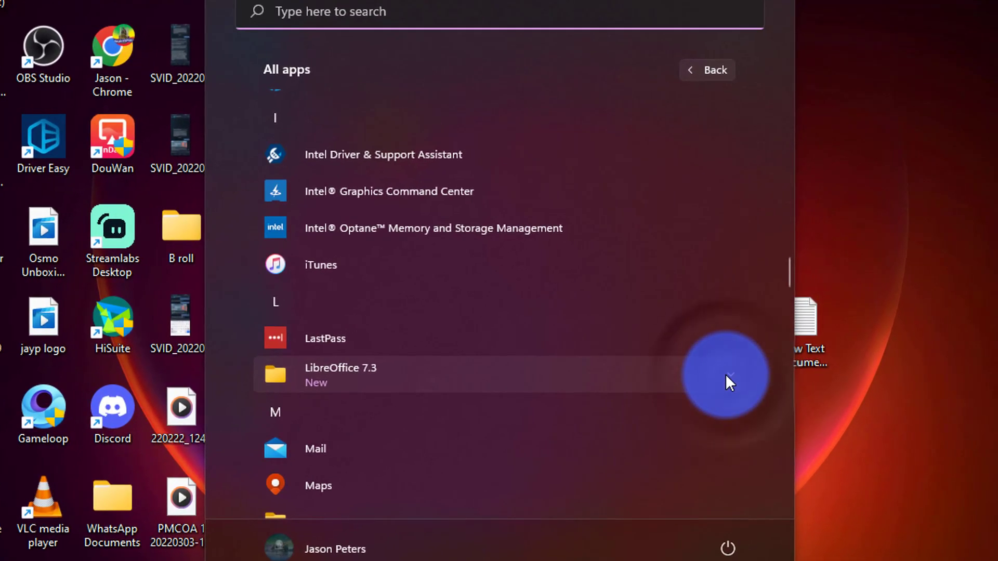
{"action": "left_click", "coordinate": [725, 374]}
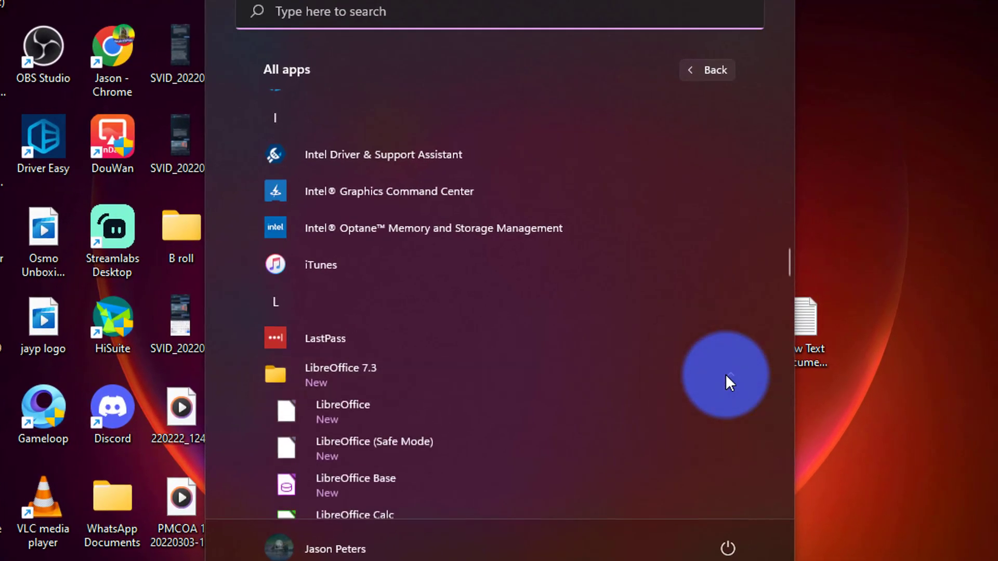
{"action": "scroll", "coordinate": [597, 424], "scroll_direction": "down", "scroll_amount": 2}
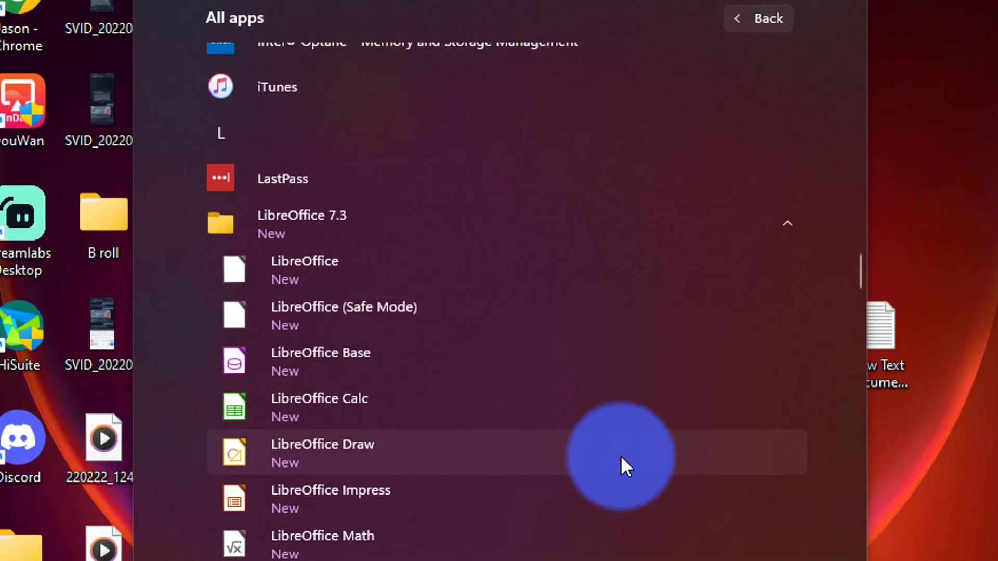
{"action": "scroll", "coordinate": [621, 456], "scroll_direction": "down", "scroll_amount": 2}
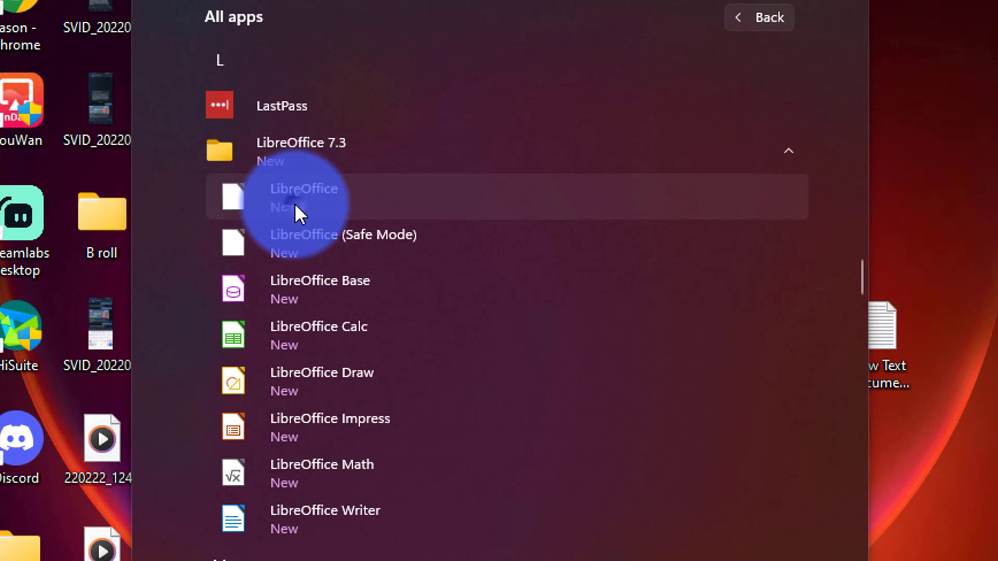
{"action": "left_click", "coordinate": [295, 204]}
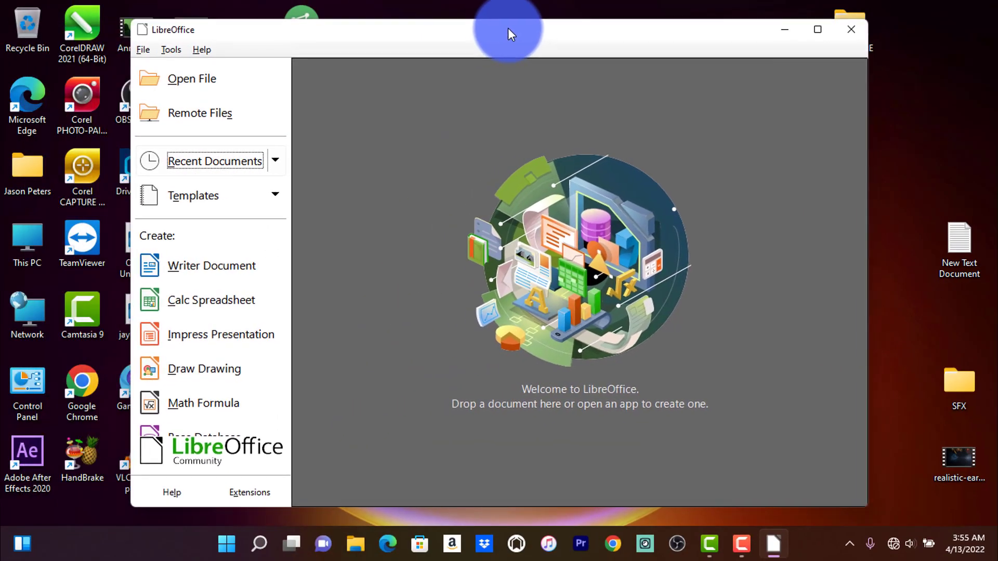
Step: Move the Start Center right, start a Writer Document, dismiss Tip of the Day, and browse the menus
{"action": "left_click_drag", "start_coordinate": [397, 30], "coordinate": [519, 28]}
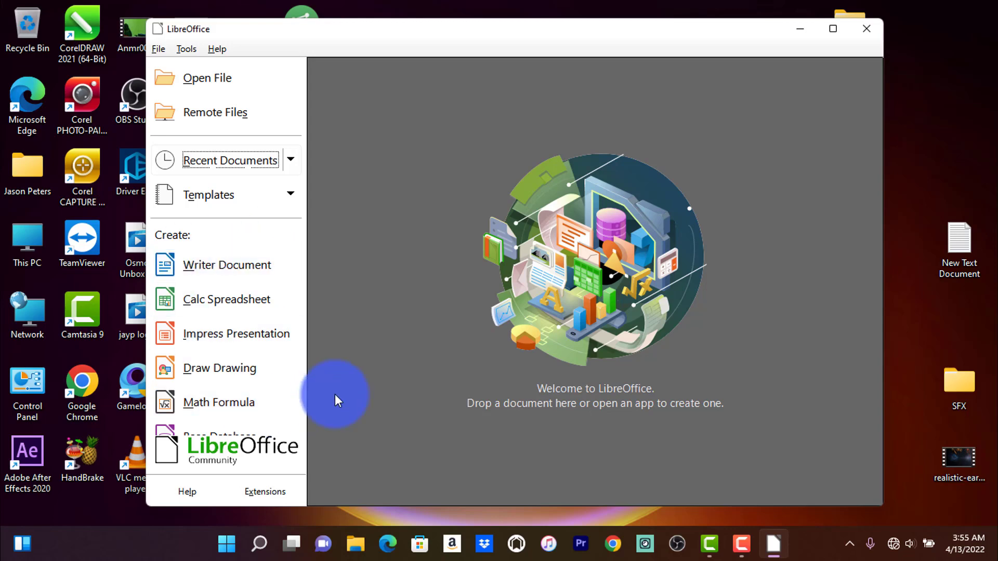
{"action": "left_click", "coordinate": [190, 264]}
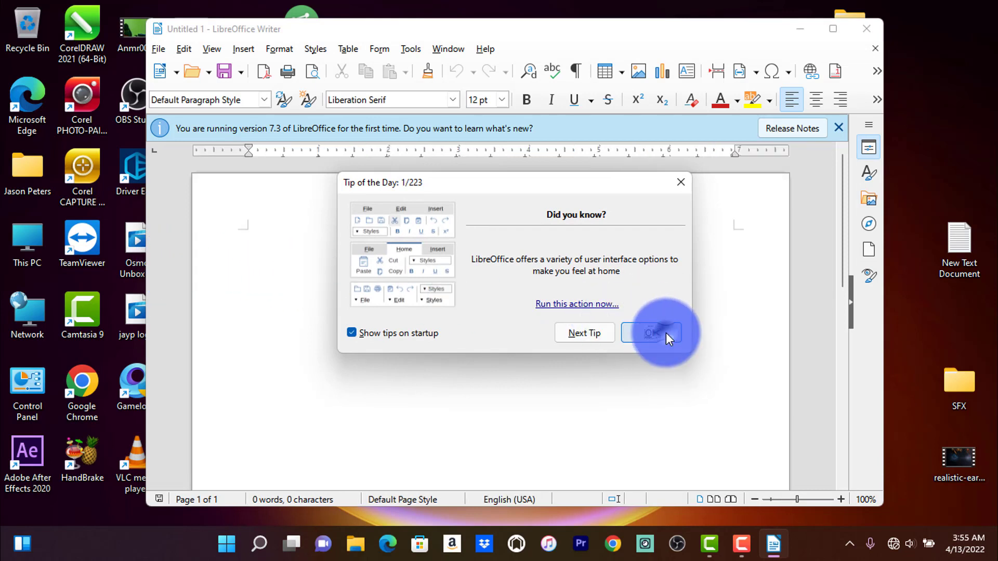
{"action": "left_click", "coordinate": [666, 333]}
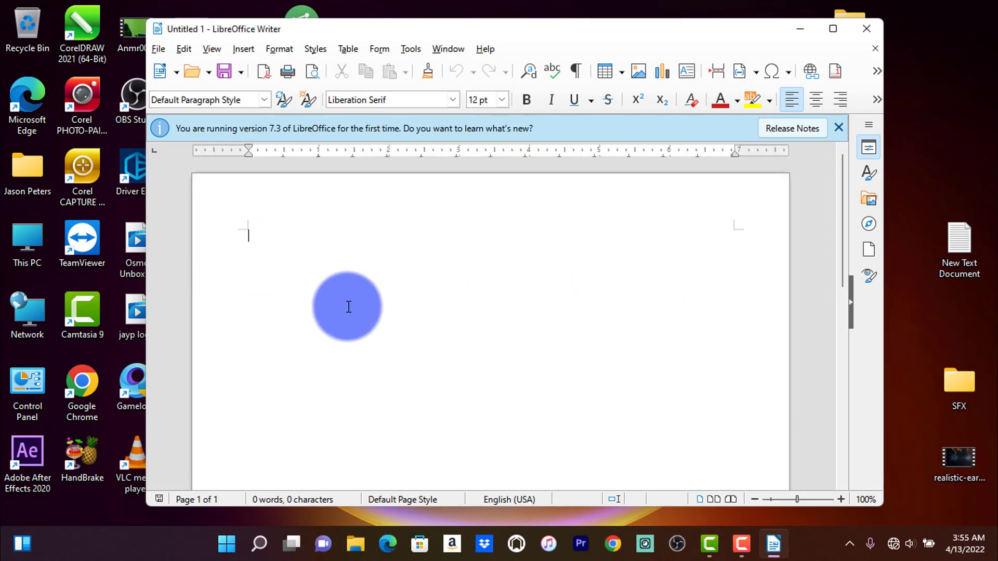
{"action": "left_click", "coordinate": [162, 51]}
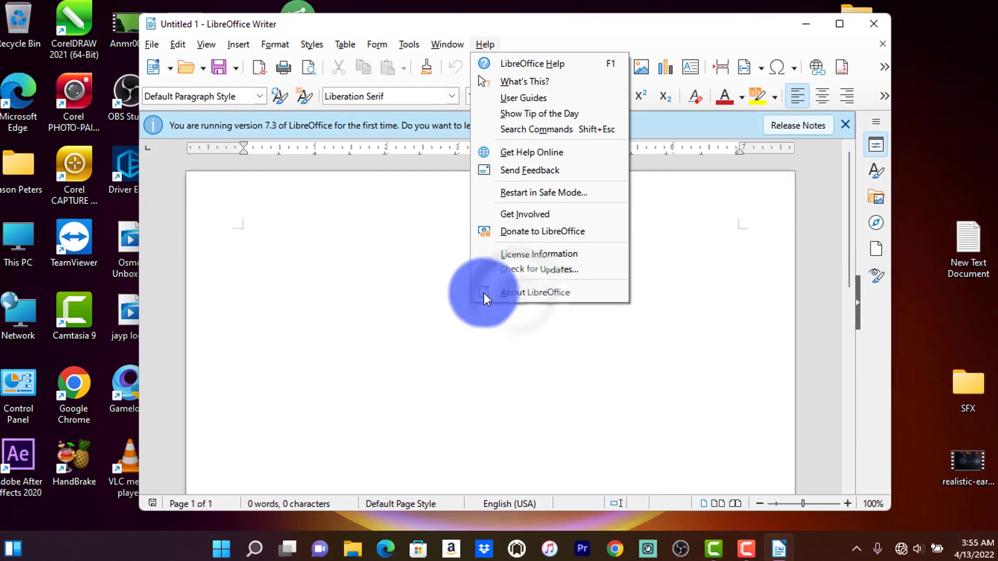
Step: Check the LibreOffice 7.3.2.2 version under Help > About, close it, and open the Start menu
{"action": "left_click", "coordinate": [485, 292]}
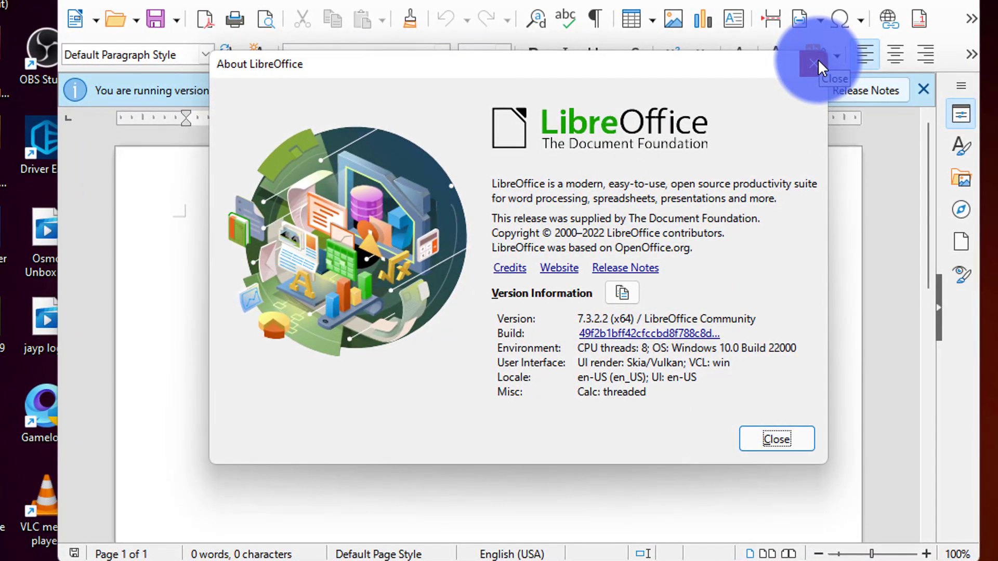
{"action": "left_click", "coordinate": [818, 59]}
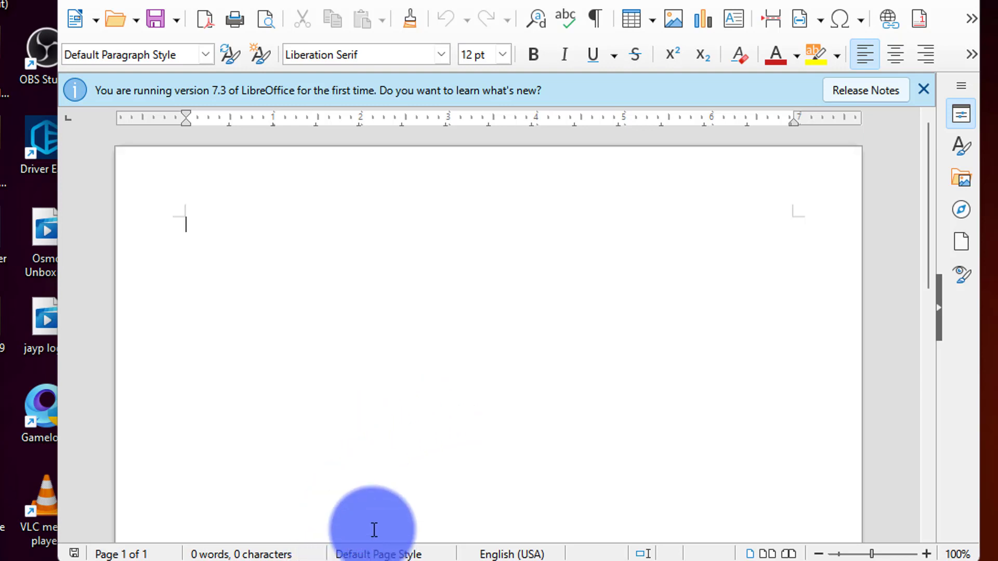
{"action": "key", "text": "super"}
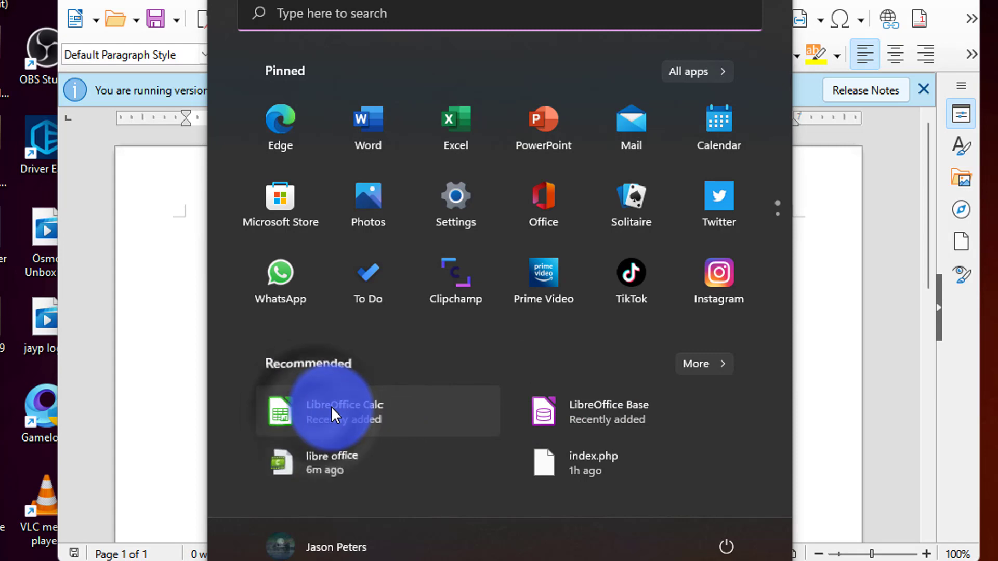
Step: Launch a blank LibreOffice Calc spreadsheet from Start's Recommended list and glance at its File menu
{"action": "left_click", "coordinate": [317, 413]}
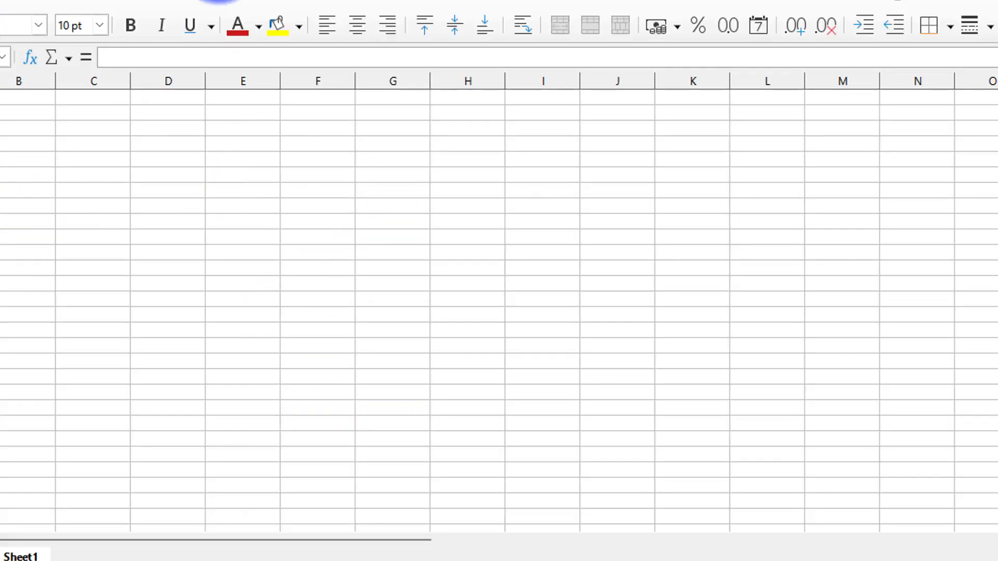
{"action": "key", "text": "alt+f"}
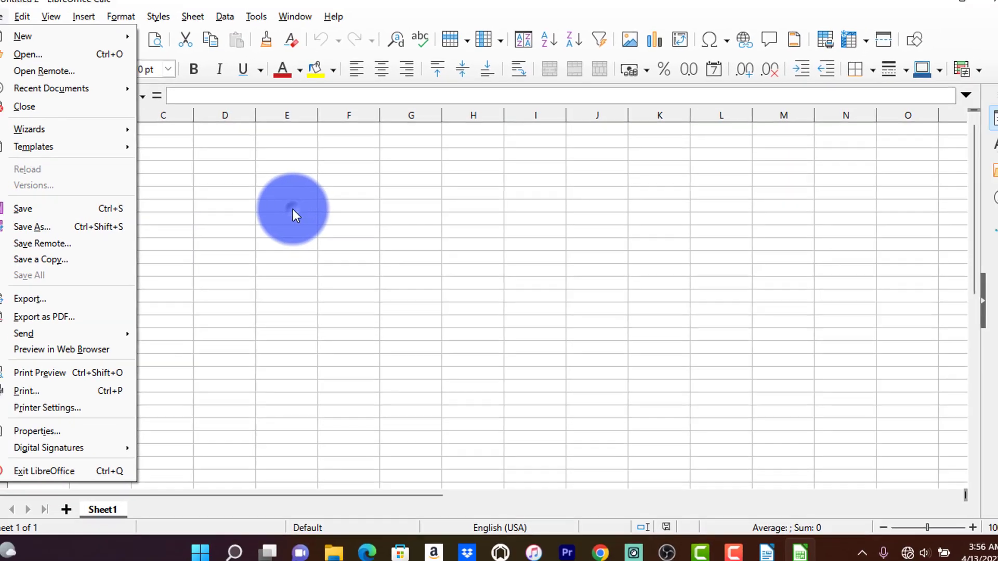
{"action": "left_click", "coordinate": [292, 209]}
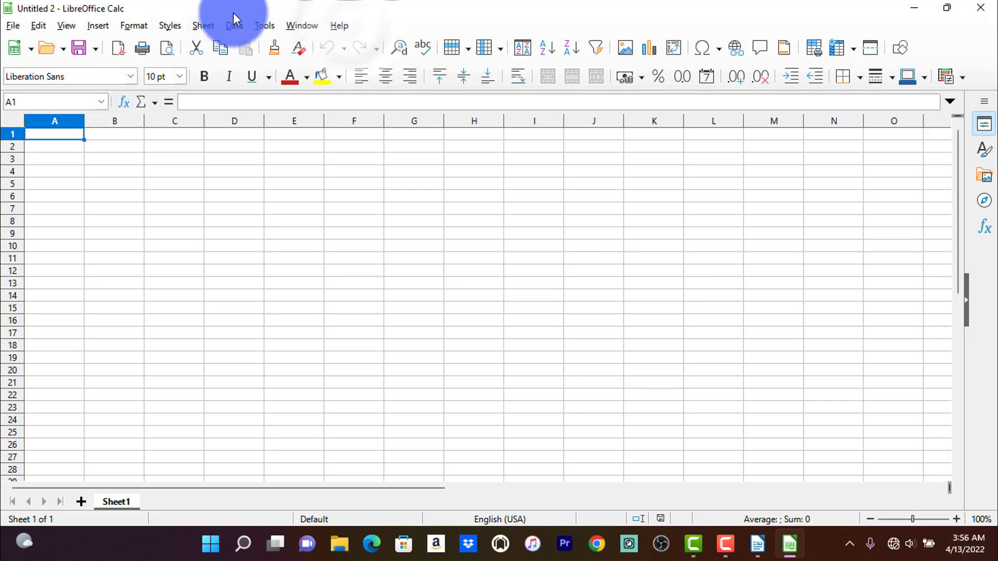
Step: Try Help > LibreOffice Help and Help > User Guides, then close the failed offline browser page
{"action": "left_click", "coordinate": [343, 25]}
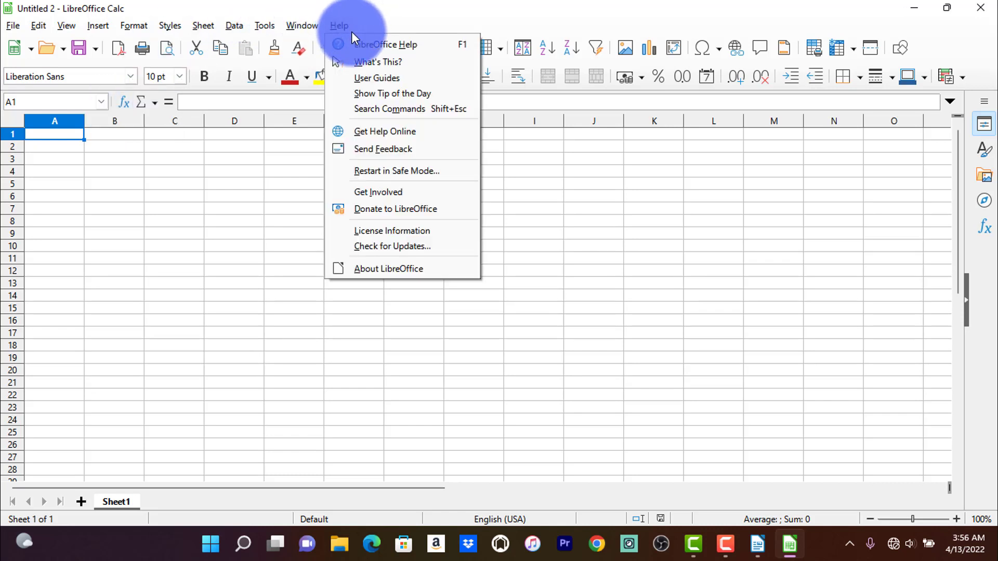
{"action": "left_click", "coordinate": [357, 41]}
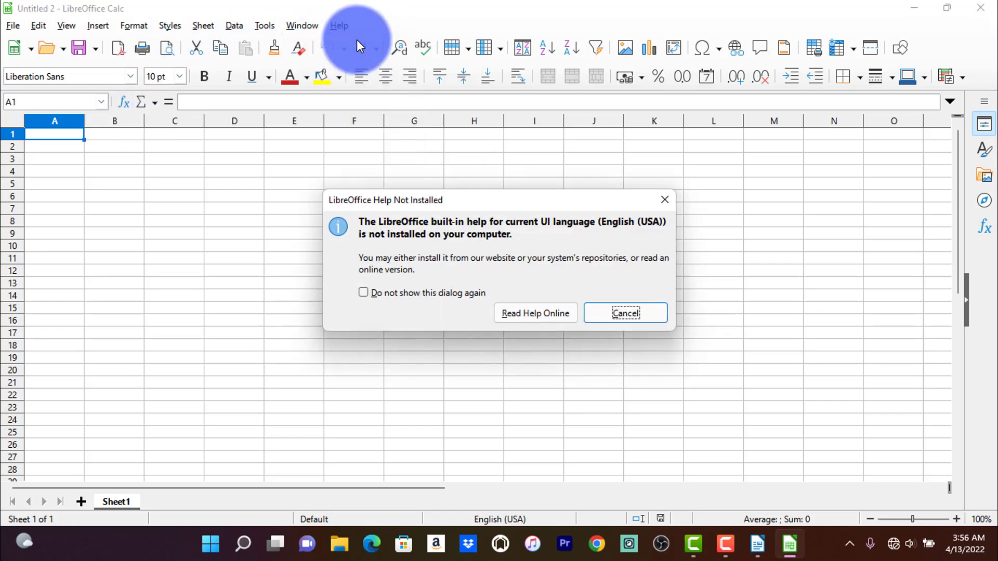
{"action": "left_click", "coordinate": [662, 201]}
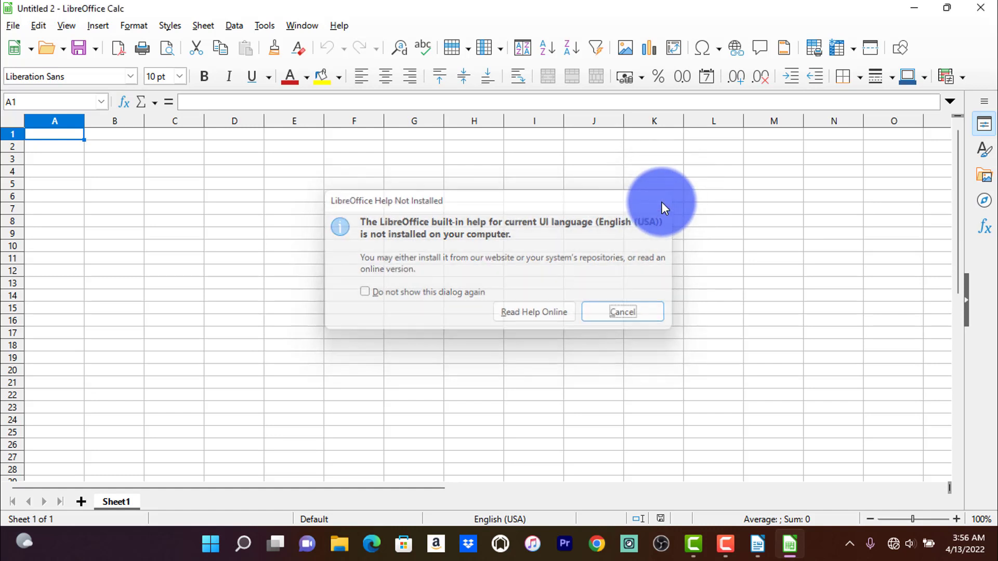
{"action": "left_click", "coordinate": [338, 28]}
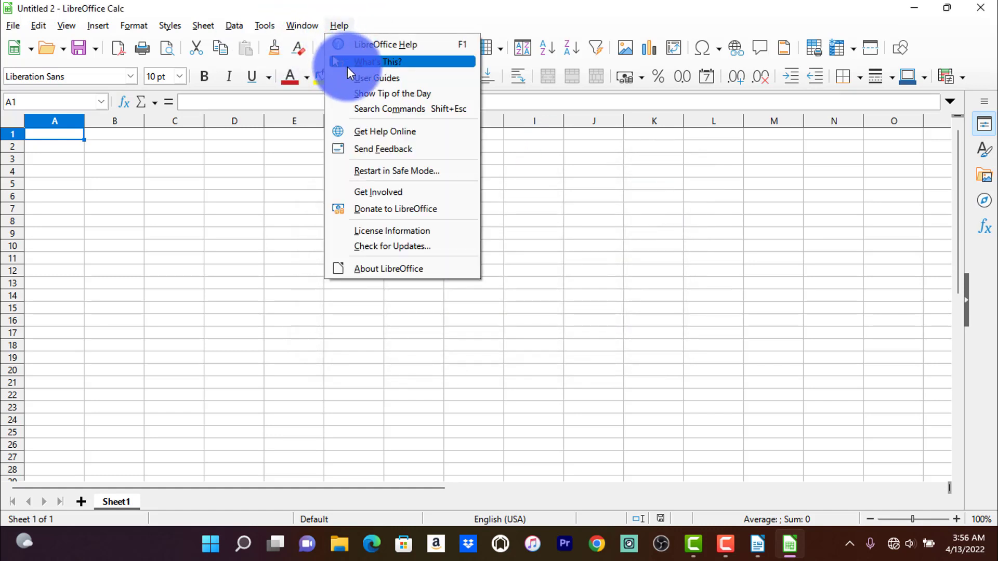
{"action": "left_click", "coordinate": [357, 78]}
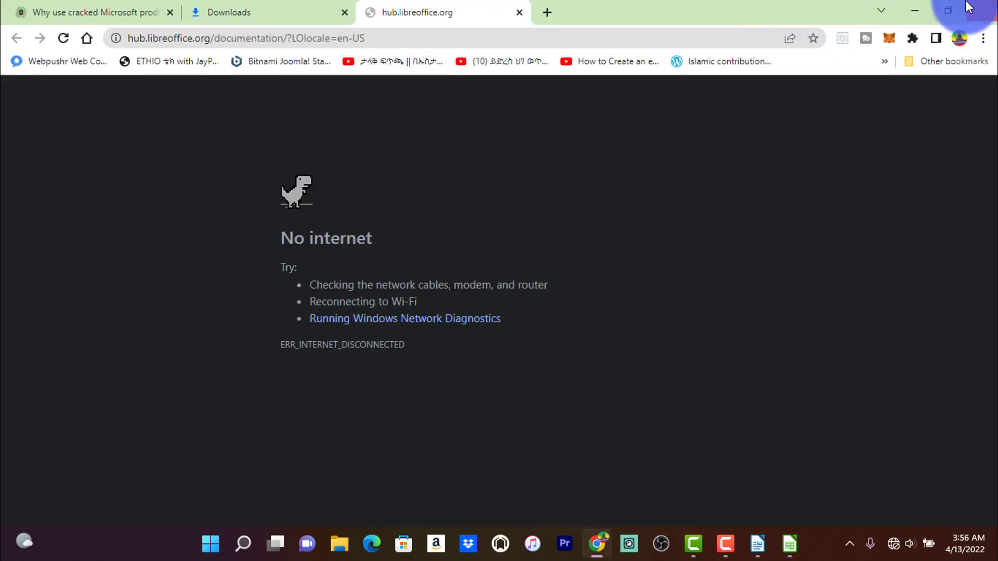
{"action": "left_click", "coordinate": [991, 10]}
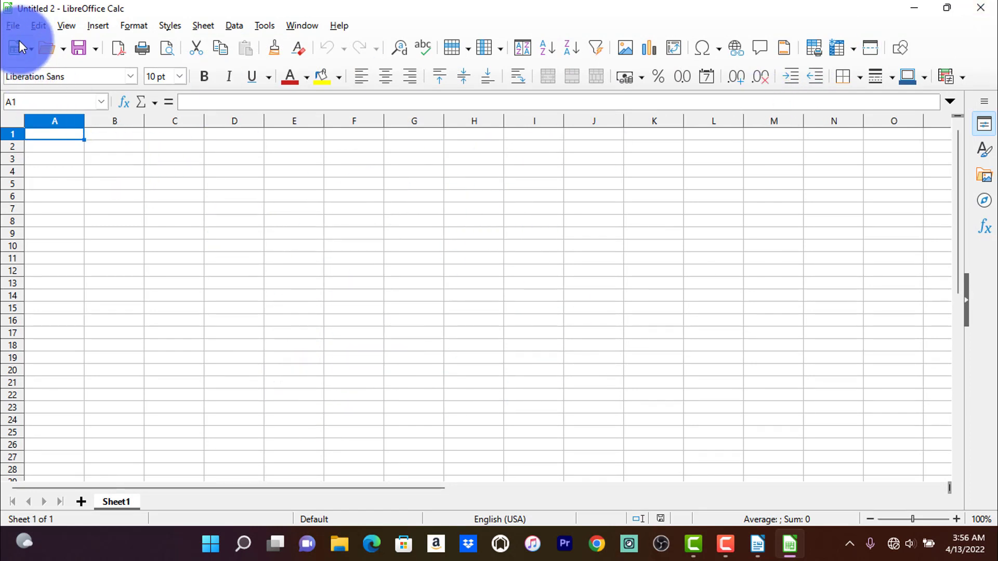
{"action": "left_click", "coordinate": [13, 27]}
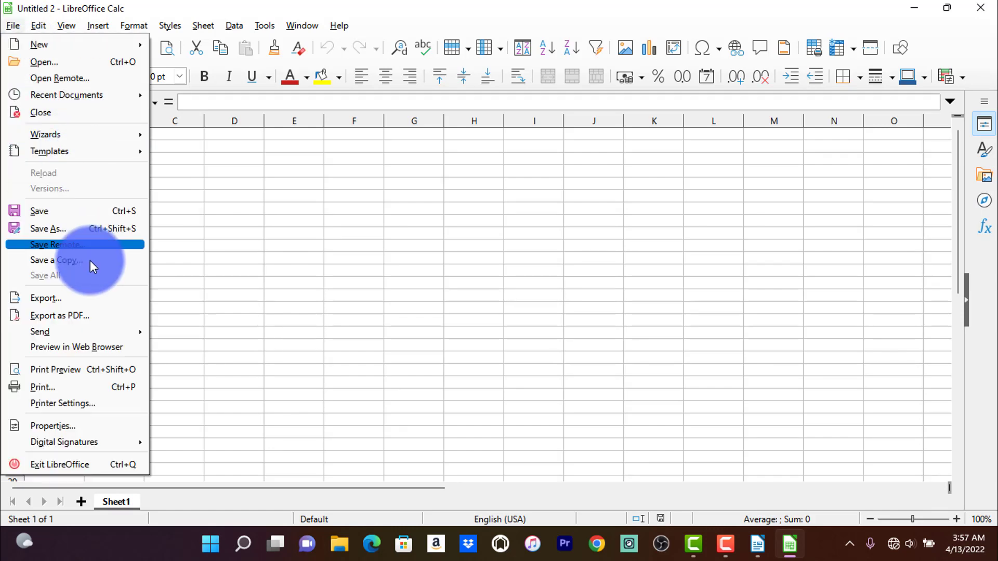
{"action": "left_click", "coordinate": [74, 210]}
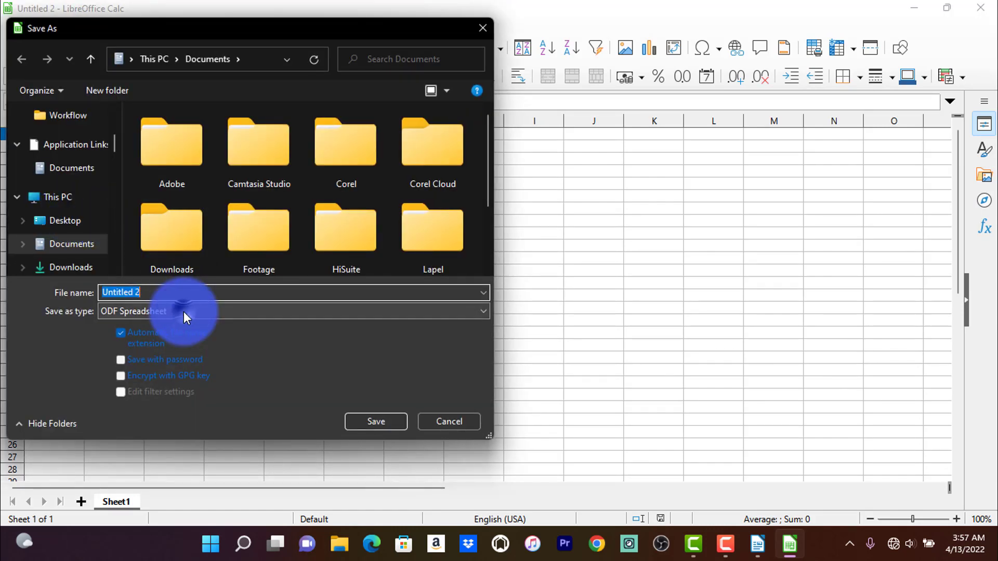
{"action": "left_click", "coordinate": [183, 311]}
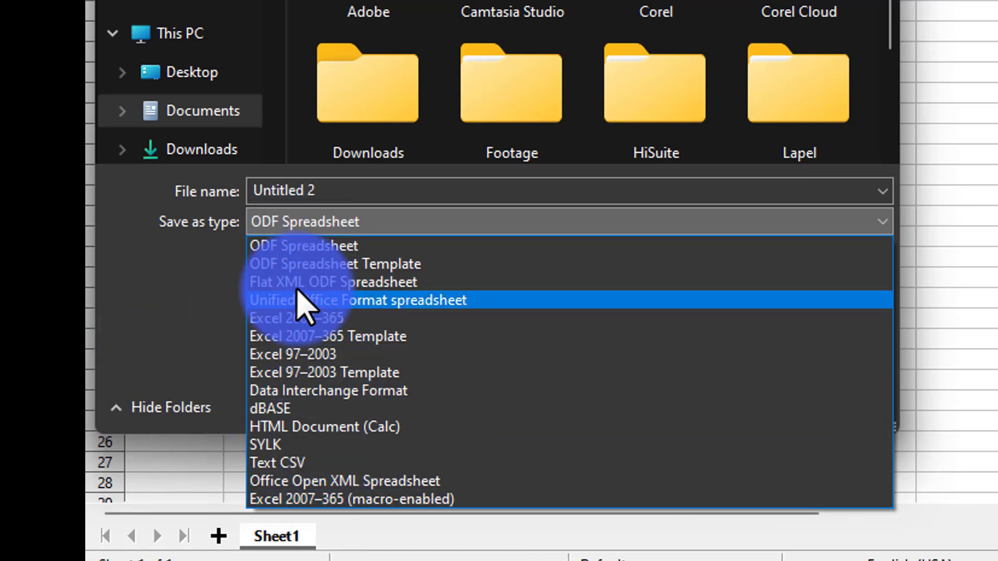
{"action": "left_click", "coordinate": [229, 332]}
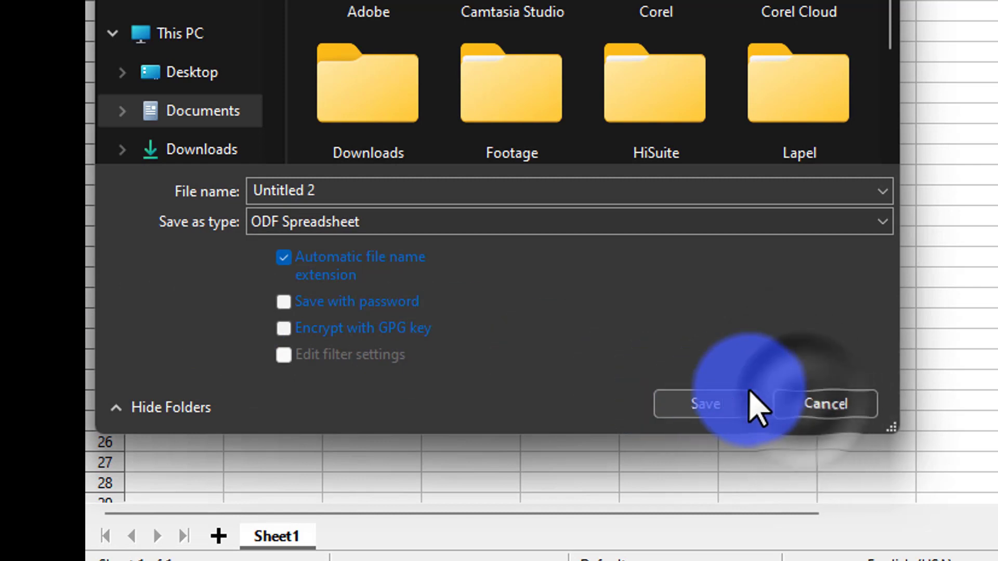
{"action": "left_click", "coordinate": [806, 414]}
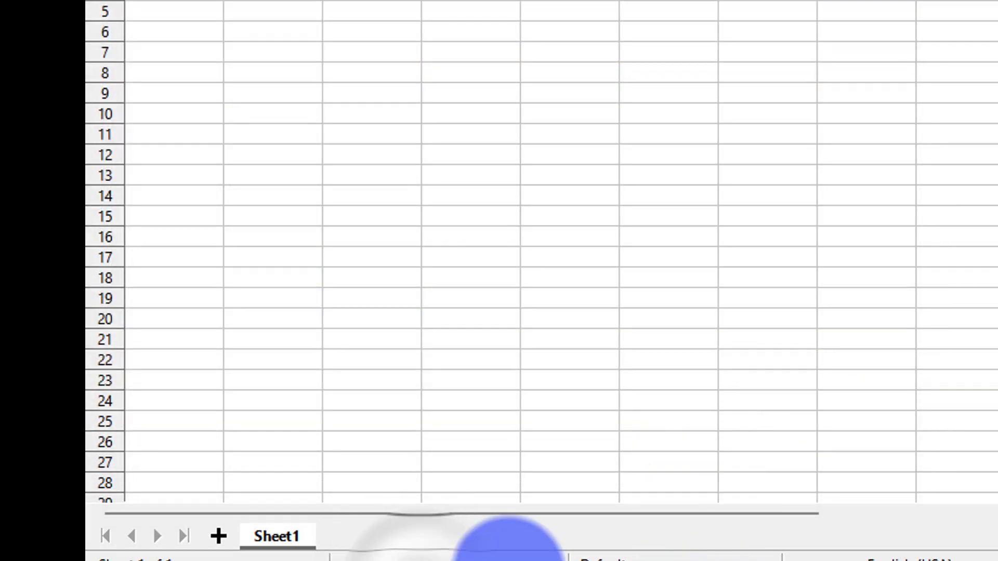
Step: Open Start's All apps list, scroll to L, and expand the LibreOffice 7.3 folder
{"action": "left_click", "coordinate": [420, 557]}
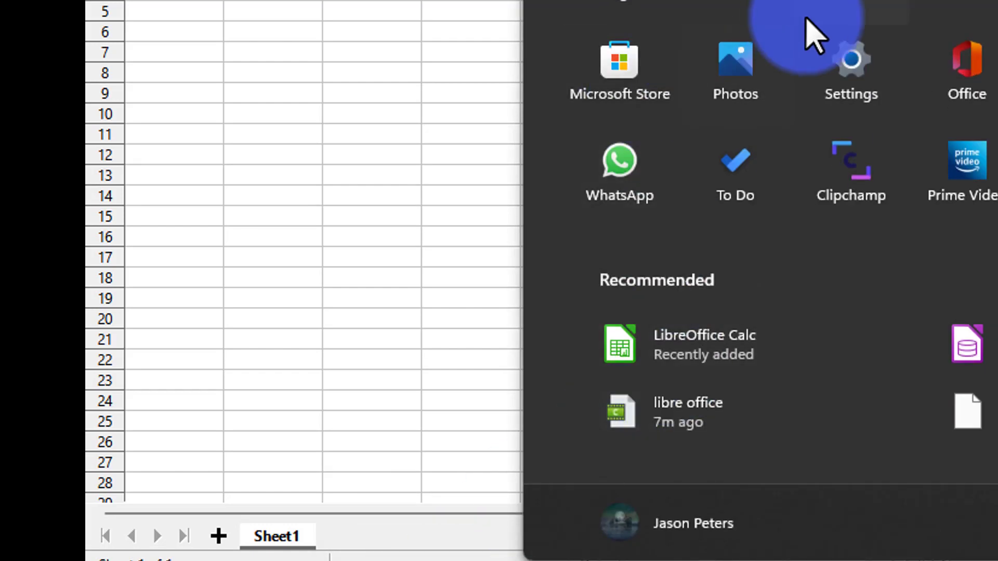
{"action": "left_click", "coordinate": [925, 4]}
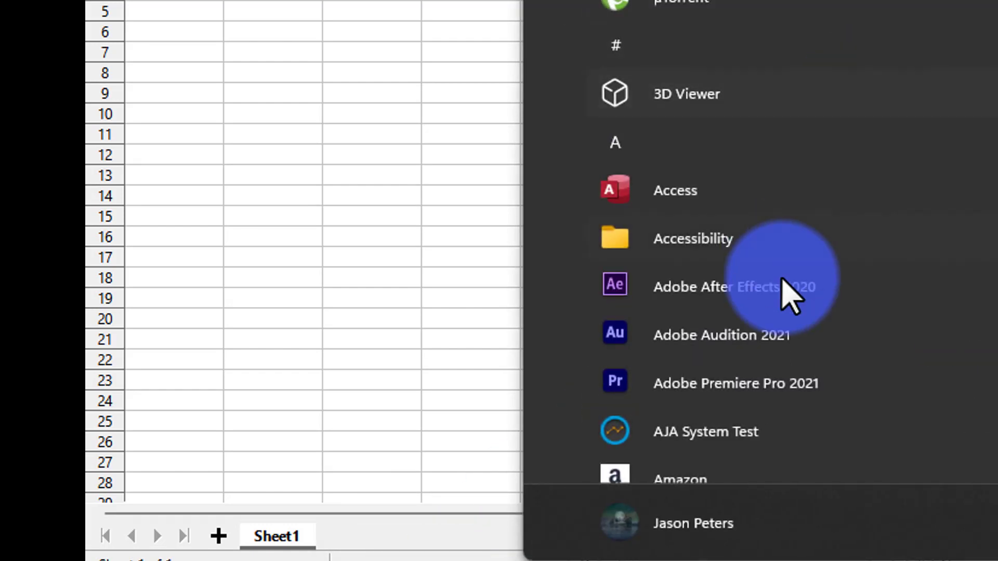
{"action": "scroll", "coordinate": [779, 290], "scroll_direction": "down", "scroll_amount": 5}
{"action": "scroll", "coordinate": [425, 344], "scroll_direction": "down", "scroll_amount": 5}
{"action": "scroll", "coordinate": [426, 345], "scroll_direction": "down", "scroll_amount": 3}
{"action": "scroll", "coordinate": [423, 345], "scroll_direction": "down", "scroll_amount": 3}
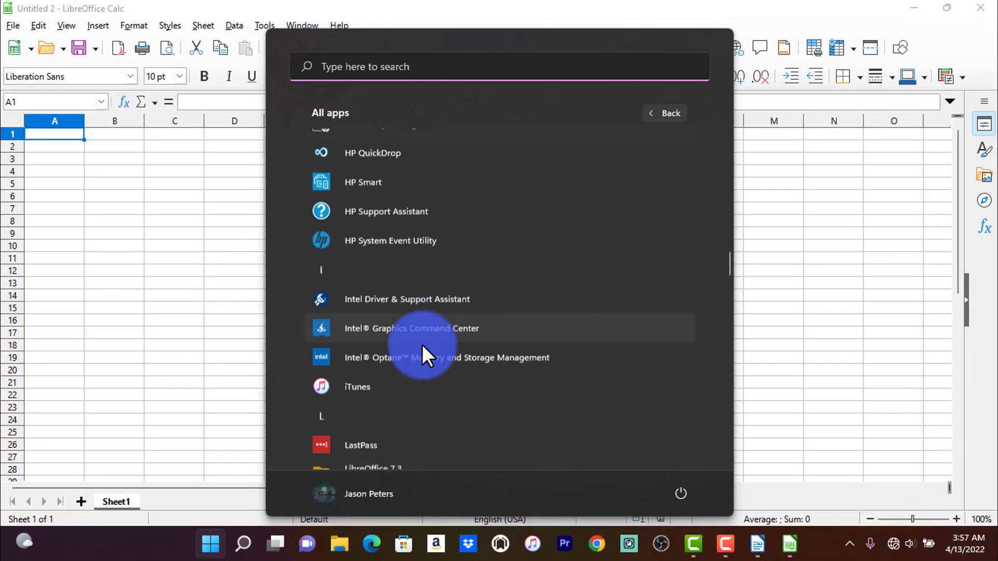
{"action": "scroll", "coordinate": [422, 345], "scroll_direction": "down", "scroll_amount": 3}
{"action": "scroll", "coordinate": [422, 345], "scroll_direction": "down", "scroll_amount": 2}
{"action": "scroll", "coordinate": [422, 344], "scroll_direction": "up", "scroll_amount": 2}
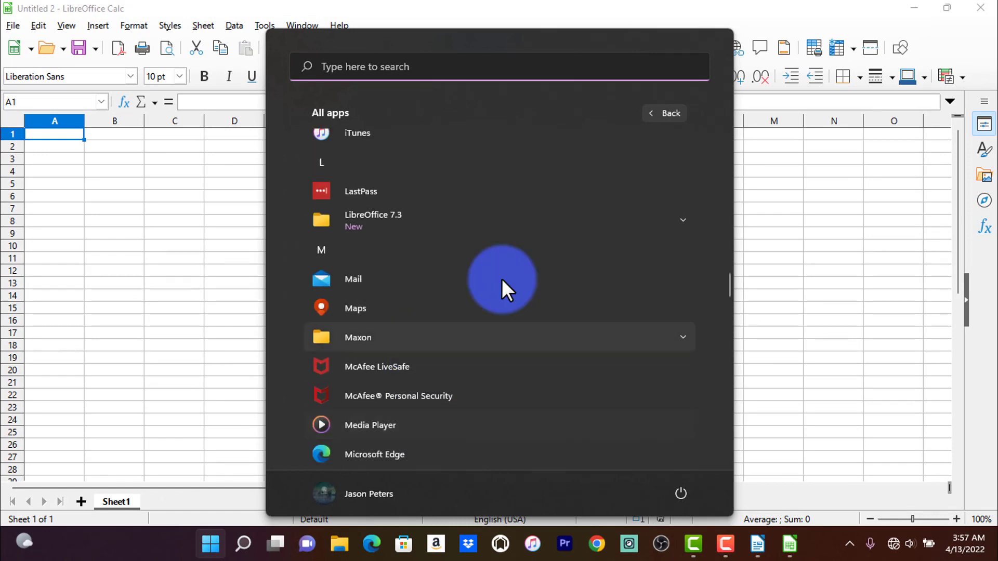
{"action": "left_click", "coordinate": [691, 222]}
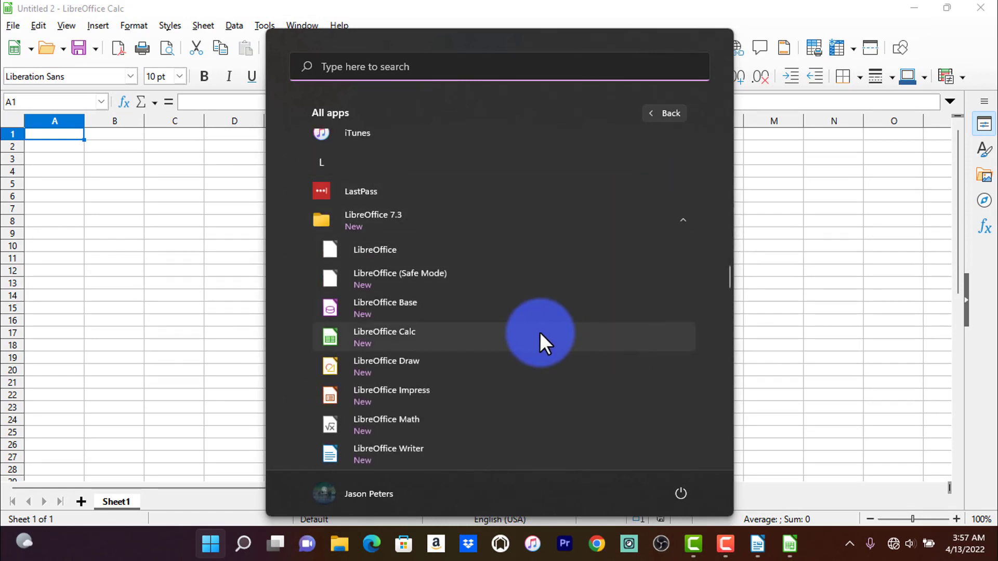
Step: Launch LibreOffice Draw and draw a Basic Shapes diamond in the middle of the page
{"action": "left_click", "coordinate": [416, 370]}
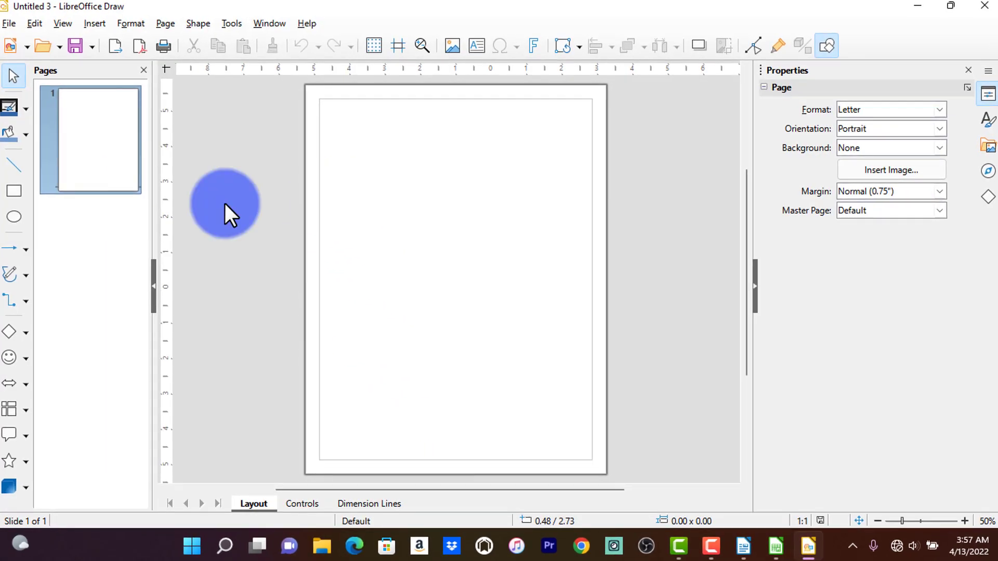
{"action": "left_click", "coordinate": [10, 333]}
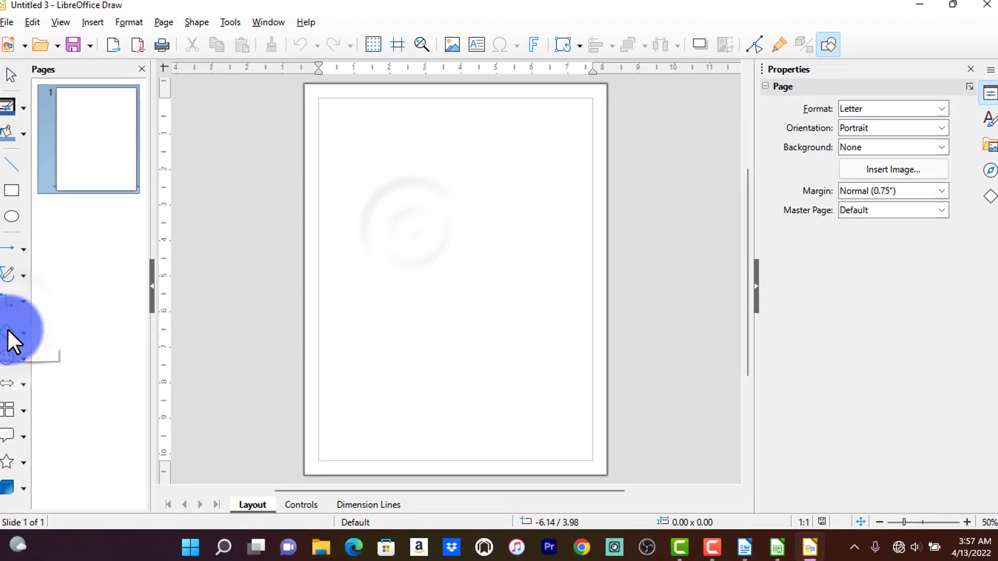
{"action": "left_click_drag", "start_coordinate": [414, 231], "coordinate": [523, 324]}
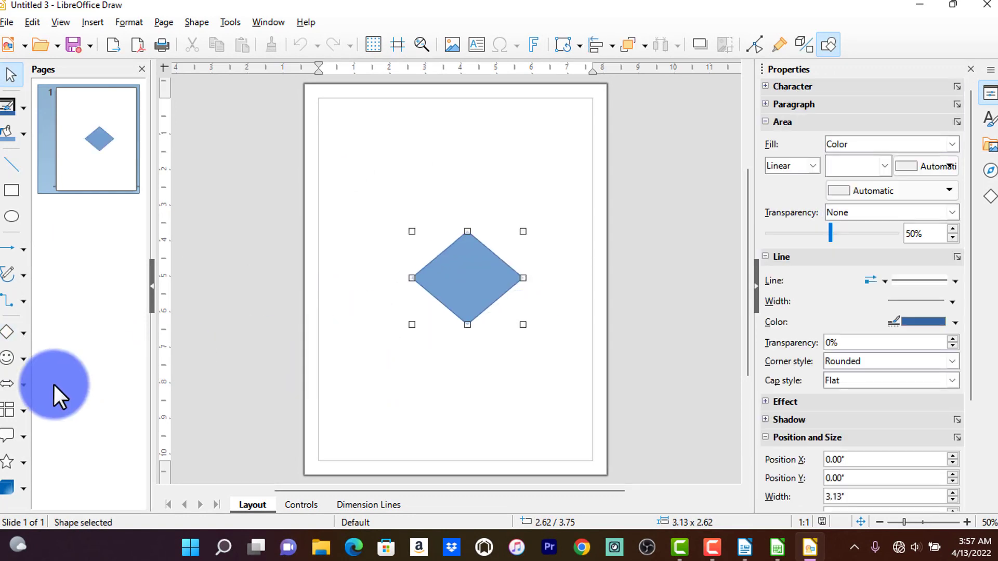
Step: Draw a Symbol Shapes sun, move it to the top-left, and add a small sun atop the diamond
{"action": "left_click", "coordinate": [4, 359]}
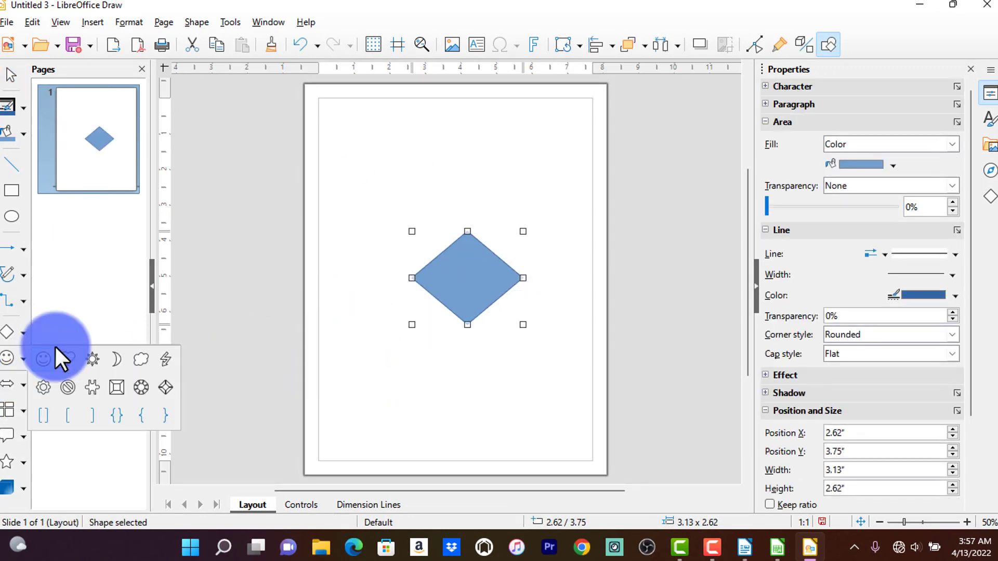
{"action": "left_click", "coordinate": [95, 358]}
{"action": "left_click_drag", "start_coordinate": [363, 214], "coordinate": [457, 311]}
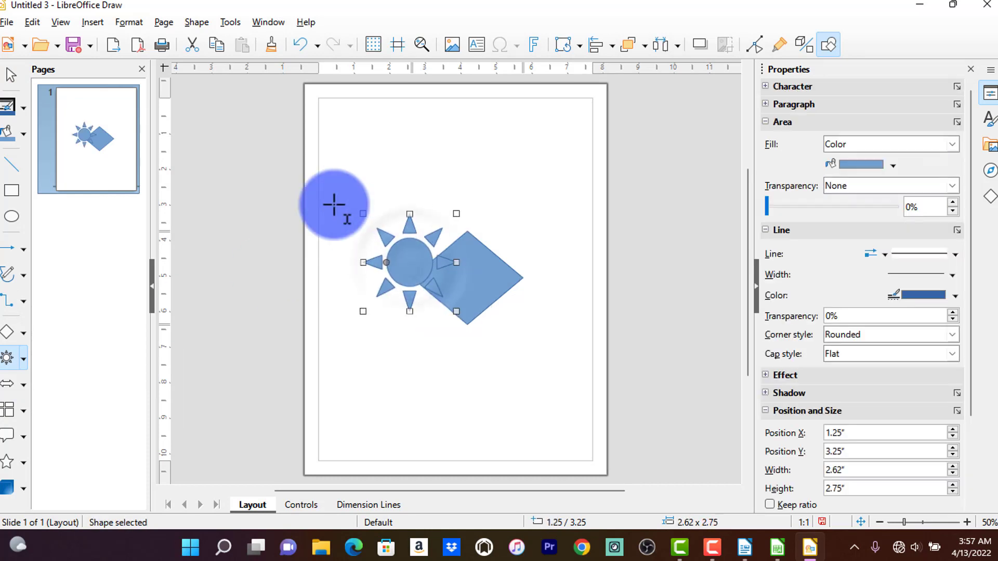
{"action": "left_click_drag", "start_coordinate": [369, 156], "coordinate": [386, 165]}
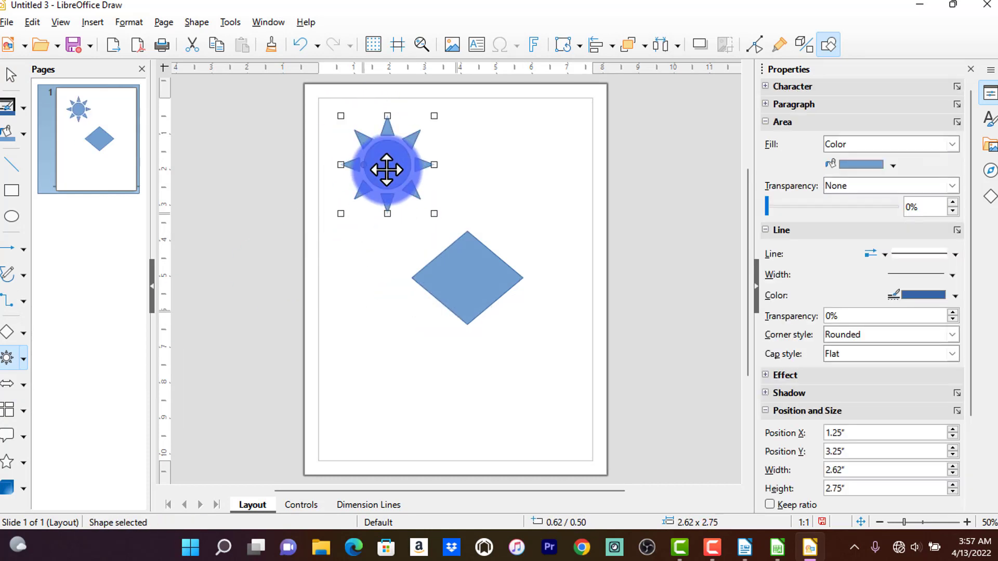
{"action": "left_click", "coordinate": [447, 218]}
{"action": "left_click_drag", "start_coordinate": [466, 267], "coordinate": [492, 217]}
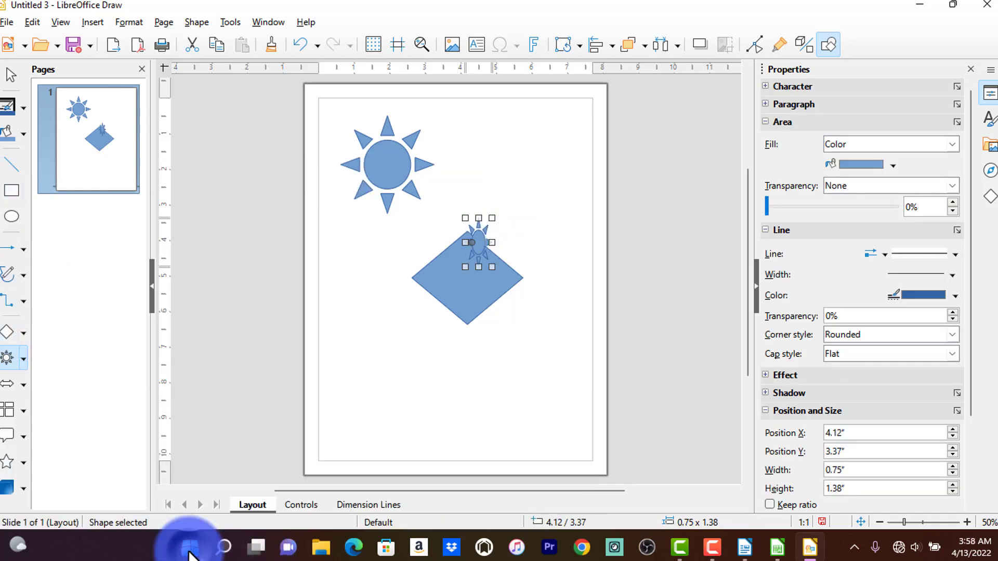
Step: Open Start's All apps list, scroll down, and close the accidentally opened Intel Graphics Command Center
{"action": "left_click", "coordinate": [190, 545]}
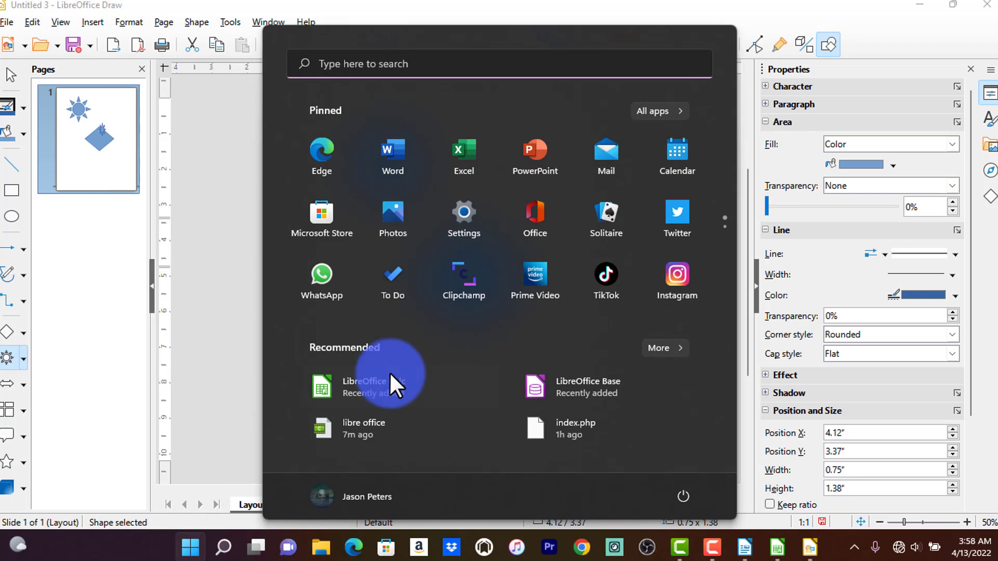
{"action": "left_click", "coordinate": [656, 109]}
{"action": "scroll", "coordinate": [455, 279], "scroll_direction": "down", "scroll_amount": 10}
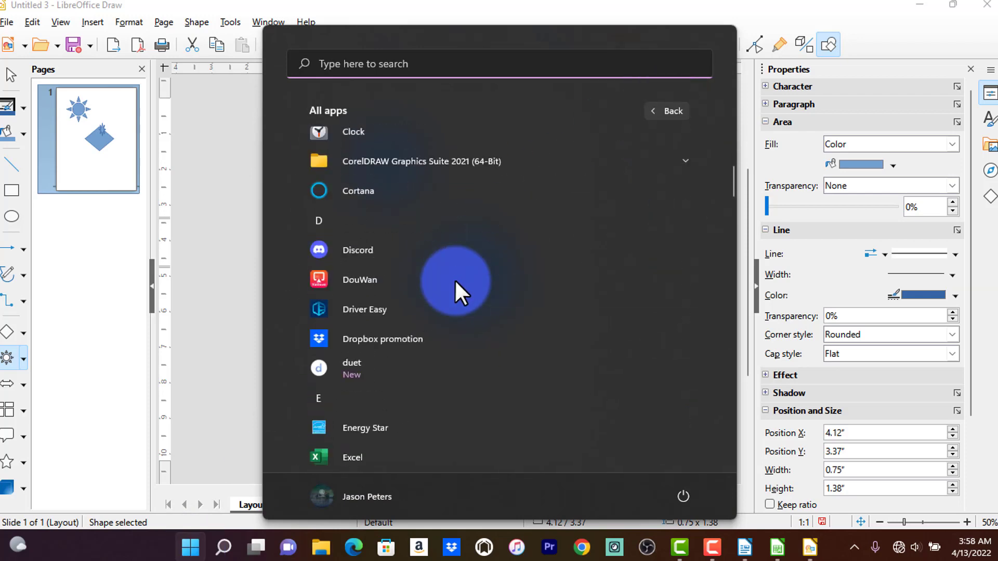
{"action": "scroll", "coordinate": [454, 279], "scroll_direction": "down", "scroll_amount": 10}
{"action": "scroll", "coordinate": [455, 279], "scroll_direction": "down", "scroll_amount": 5}
{"action": "left_click", "coordinate": [456, 280]}
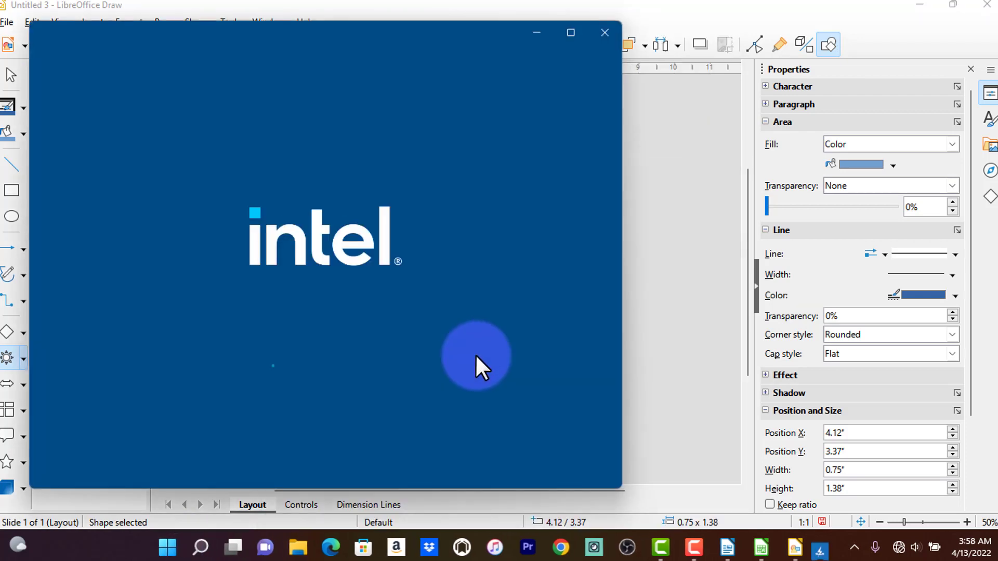
{"action": "left_click", "coordinate": [614, 26]}
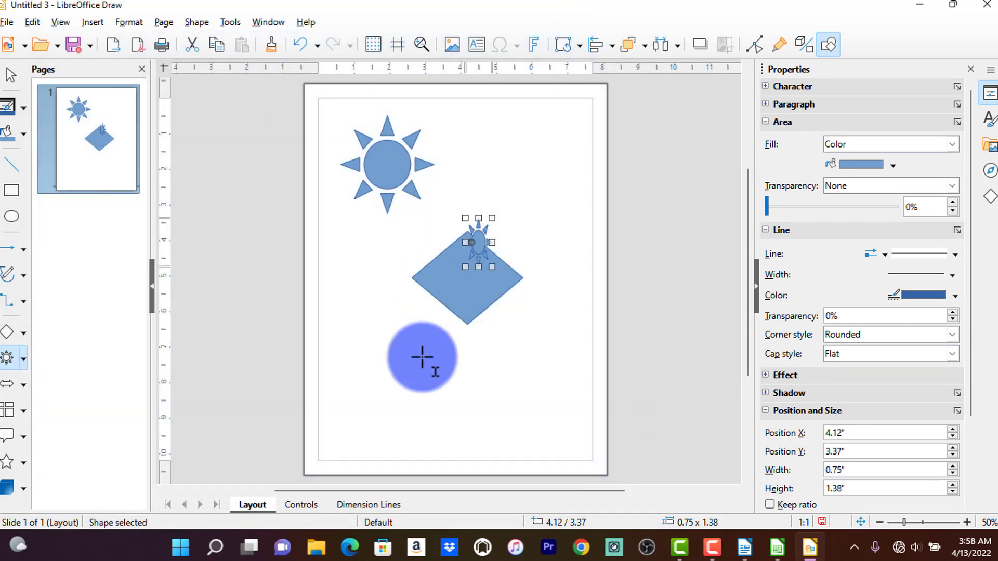
Step: Reopen All apps, scroll to L, and expand the LibreOffice 7.3 folder
{"action": "left_click", "coordinate": [191, 547]}
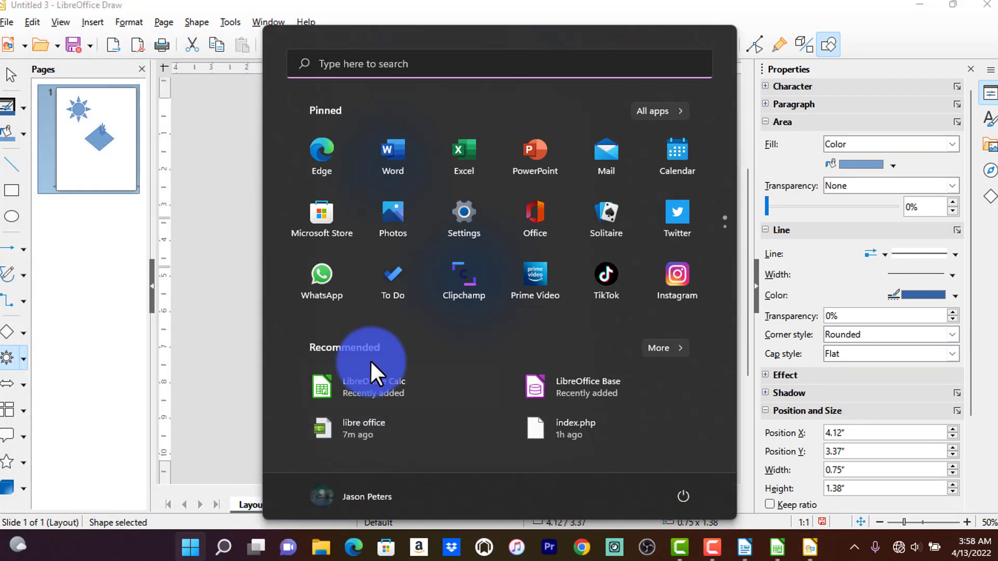
{"action": "left_click", "coordinate": [650, 107]}
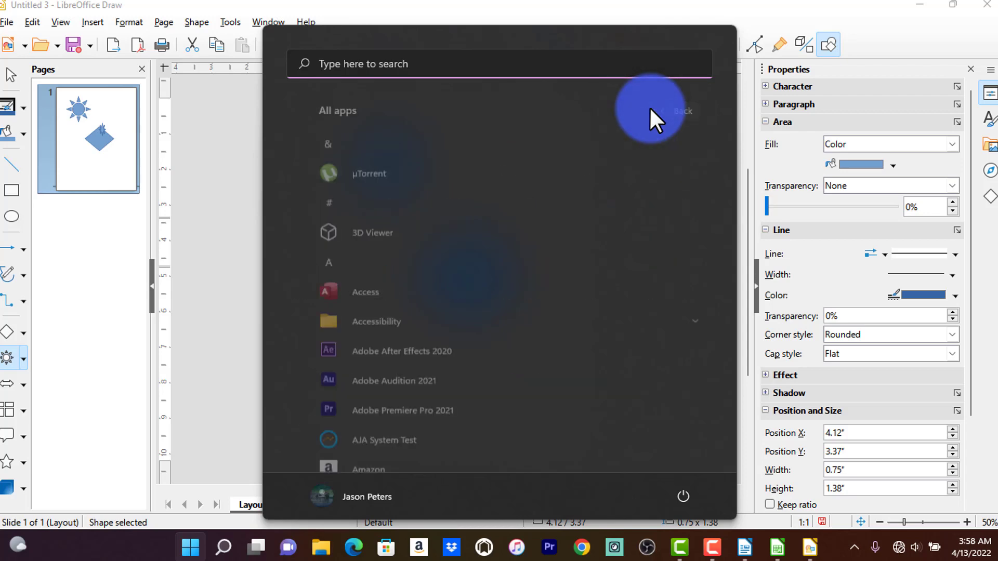
{"action": "scroll", "coordinate": [456, 335], "scroll_direction": "down", "scroll_amount": 5}
{"action": "scroll", "coordinate": [456, 334], "scroll_direction": "down", "scroll_amount": 5}
{"action": "scroll", "coordinate": [457, 335], "scroll_direction": "down", "scroll_amount": 5}
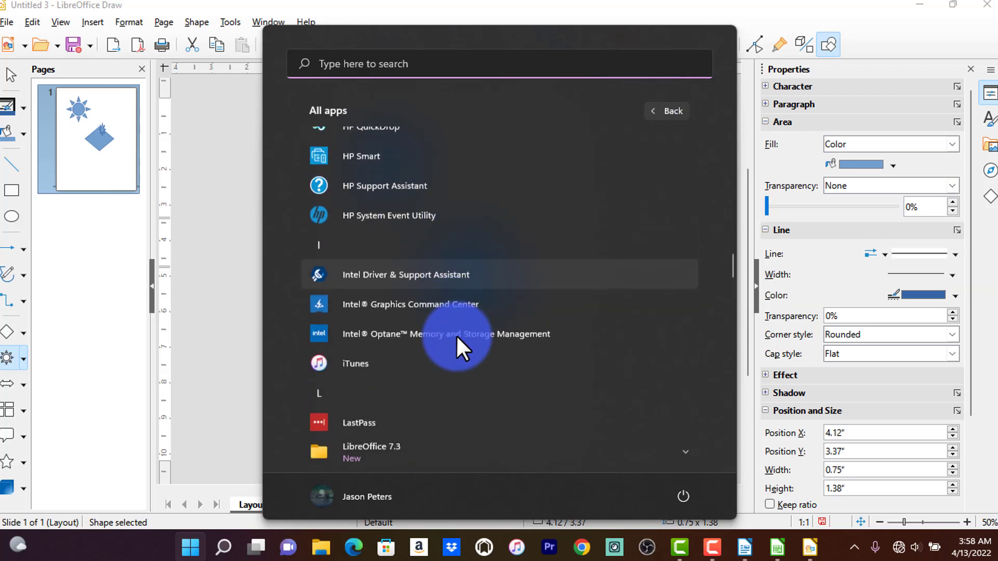
{"action": "scroll", "coordinate": [456, 335], "scroll_direction": "down", "scroll_amount": 3}
{"action": "left_click", "coordinate": [576, 325]}
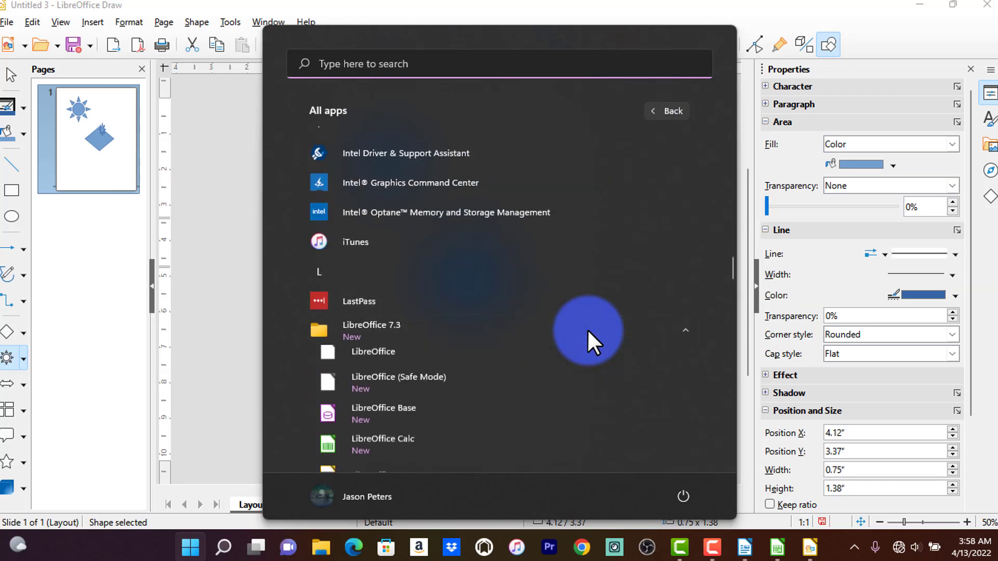
{"action": "scroll", "coordinate": [473, 419], "scroll_direction": "down", "scroll_amount": 2}
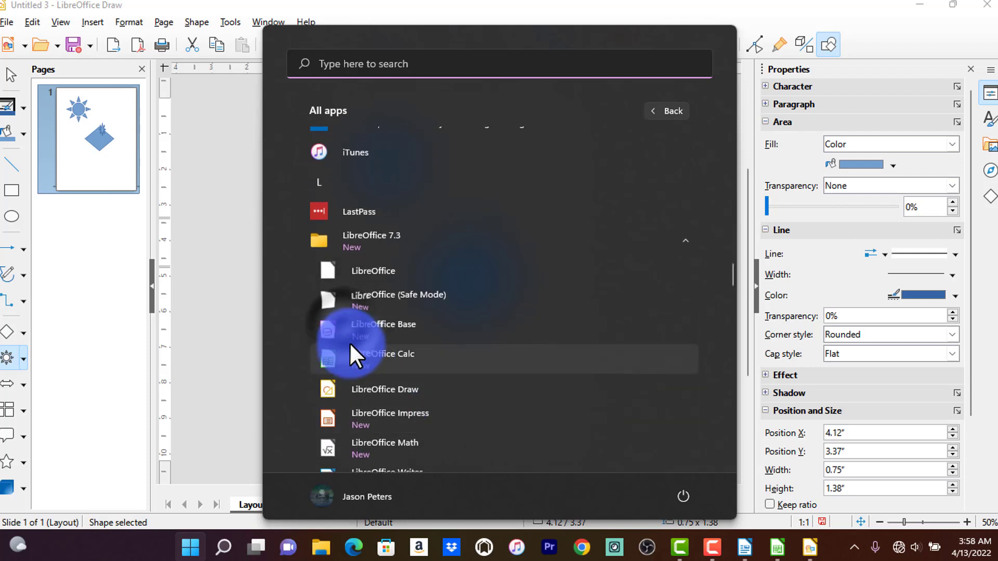
Step: Launch LibreOffice Base and cancel its Database Wizard without creating a database
{"action": "key", "text": "Escape"}
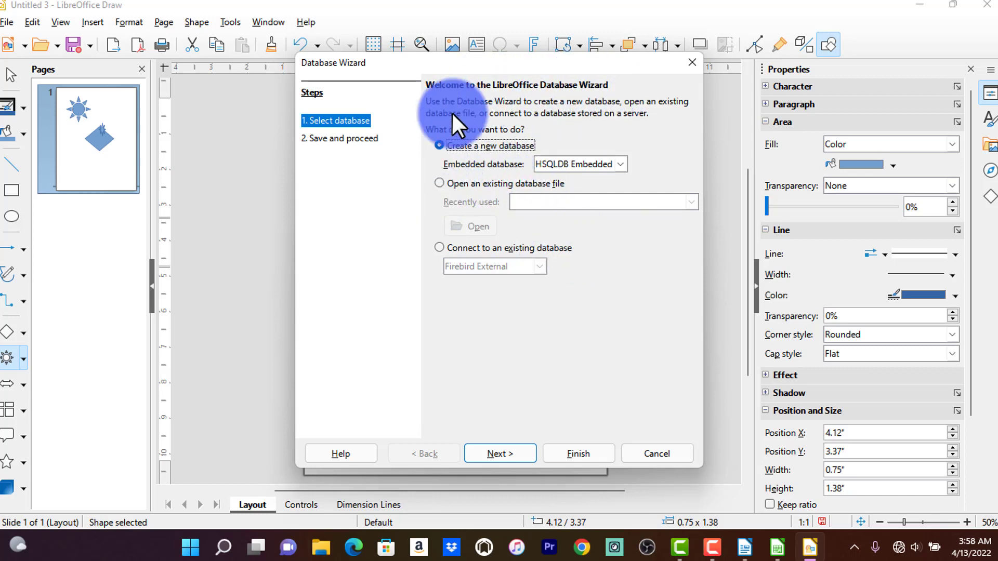
{"action": "left_click", "coordinate": [678, 452]}
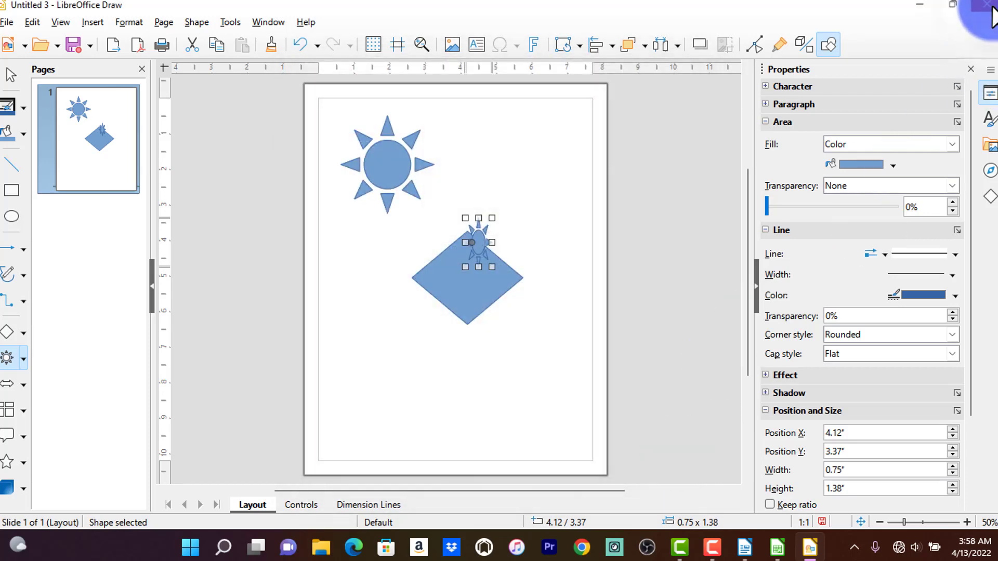
Step: From the Start menu's All apps list, scroll down to L and expand LibreOffice 7.3
{"action": "left_click", "coordinate": [986, 4]}
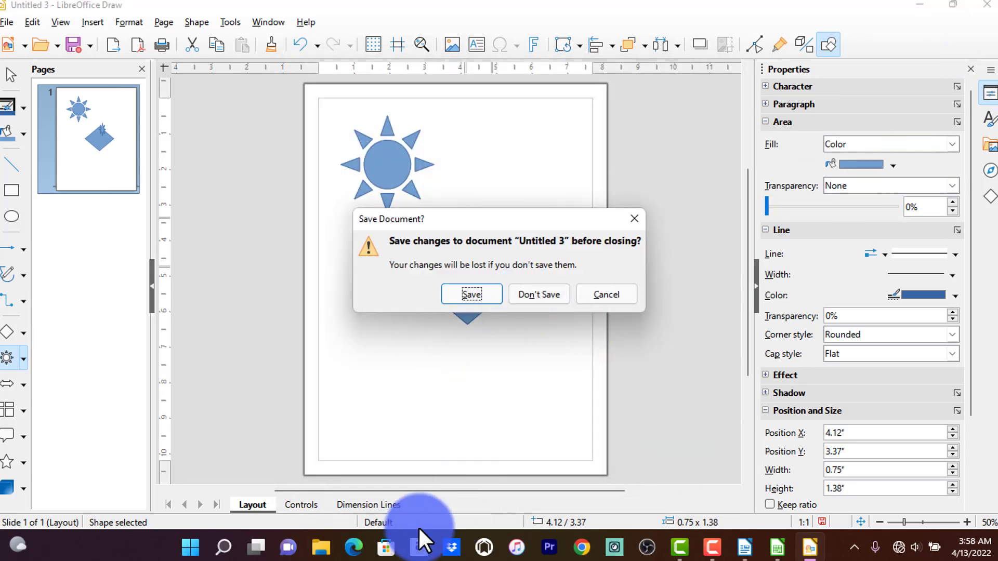
{"action": "left_click", "coordinate": [177, 549]}
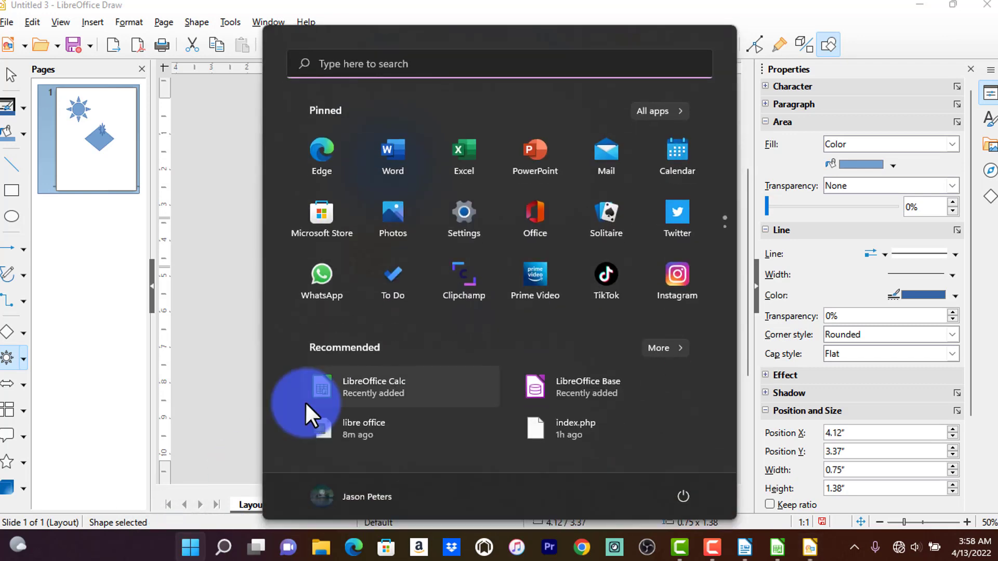
{"action": "left_click", "coordinate": [657, 109]}
{"action": "scroll", "coordinate": [457, 235], "scroll_direction": "down", "scroll_amount": 4}
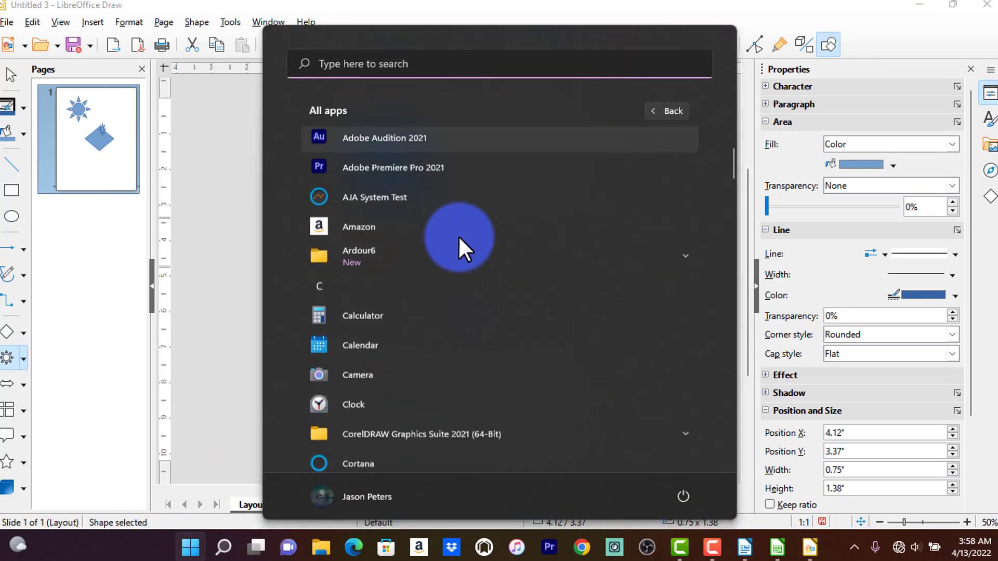
{"action": "scroll", "coordinate": [457, 235], "scroll_direction": "down", "scroll_amount": 5}
{"action": "scroll", "coordinate": [458, 236], "scroll_direction": "down", "scroll_amount": 5}
{"action": "scroll", "coordinate": [458, 235], "scroll_direction": "down", "scroll_amount": 3}
{"action": "scroll", "coordinate": [460, 240], "scroll_direction": "down", "scroll_amount": 3}
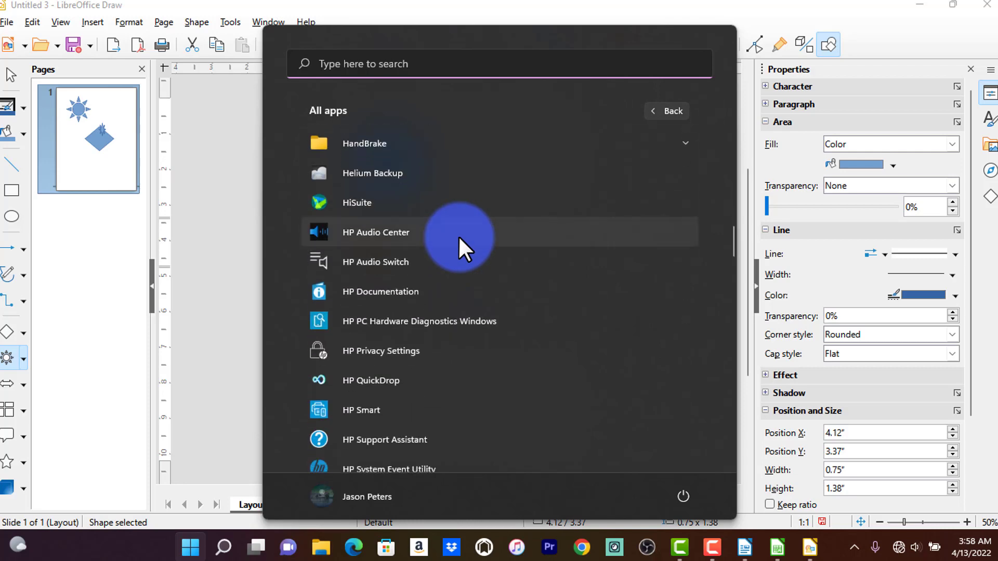
{"action": "scroll", "coordinate": [460, 240], "scroll_direction": "down", "scroll_amount": 4}
{"action": "scroll", "coordinate": [460, 239], "scroll_direction": "down", "scroll_amount": 3}
{"action": "scroll", "coordinate": [460, 239], "scroll_direction": "down", "scroll_amount": 1}
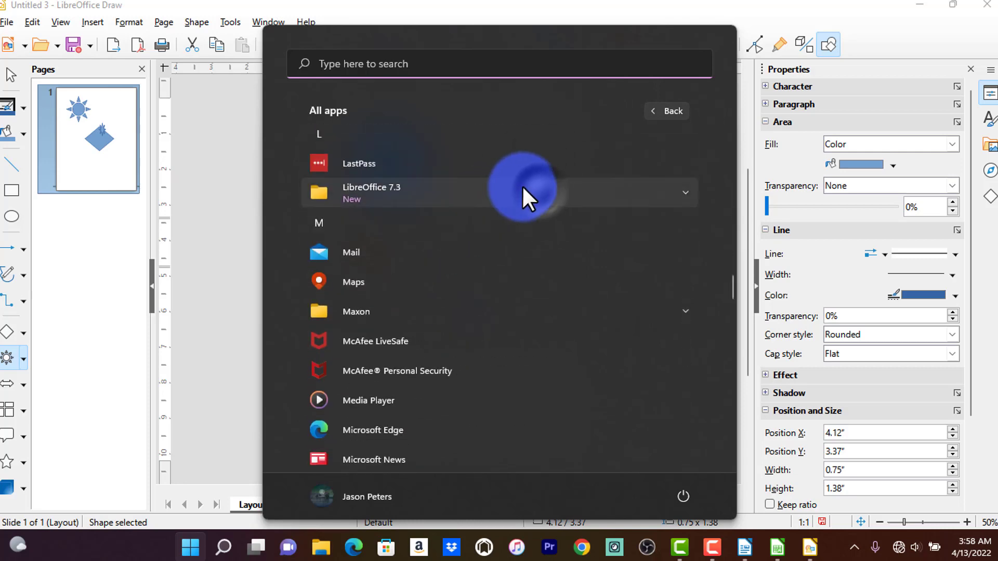
{"action": "left_click", "coordinate": [540, 192]}
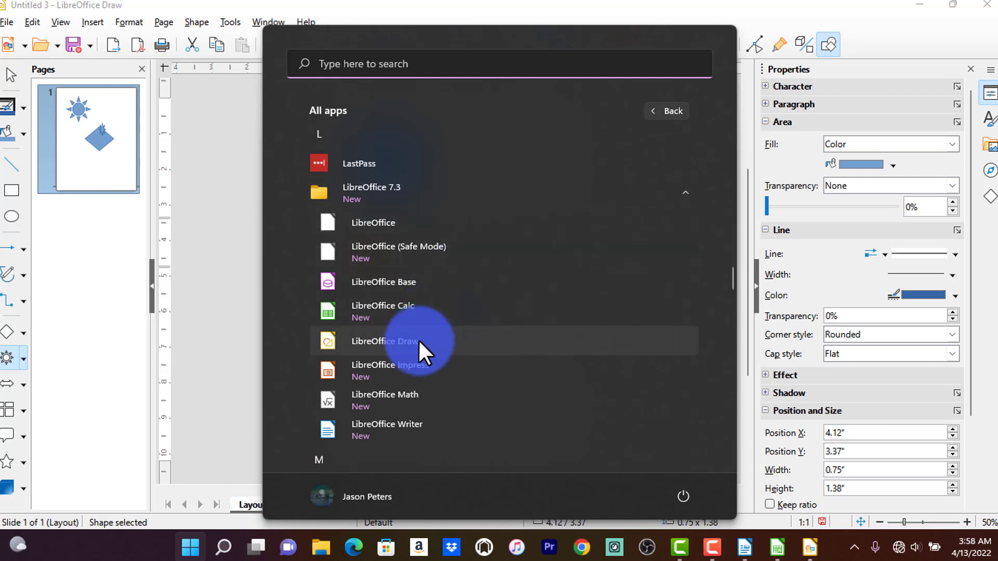
Step: Launch LibreOffice Impress and scroll through the Select a Template dialog without choosing a template
{"action": "left_click", "coordinate": [420, 366]}
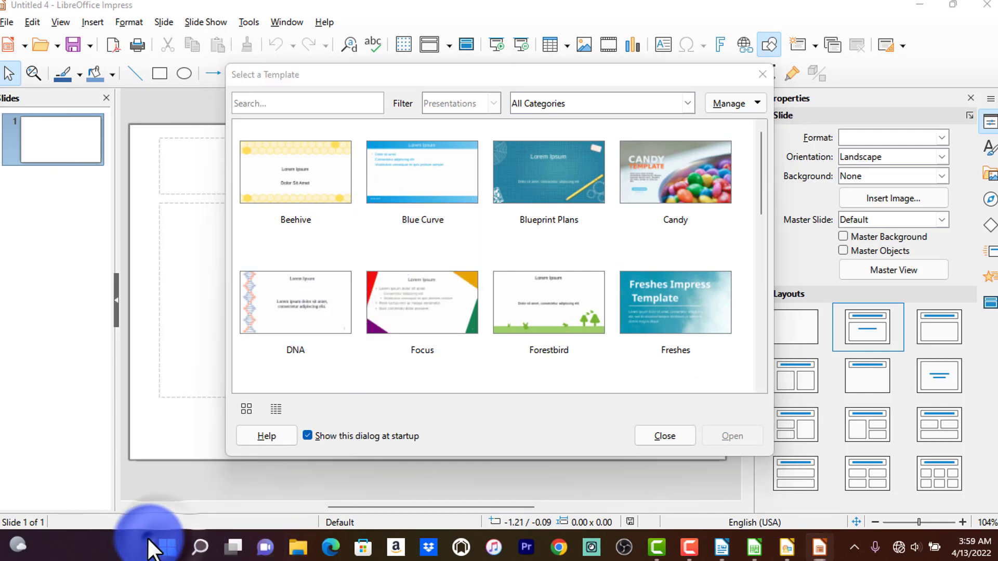
{"action": "left_click", "coordinate": [166, 545]}
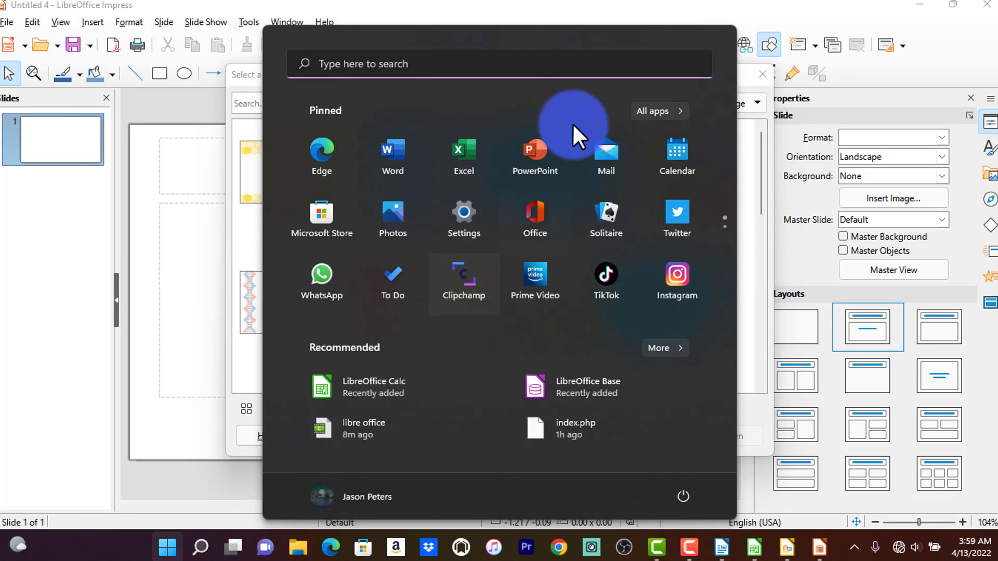
{"action": "left_click", "coordinate": [173, 241]}
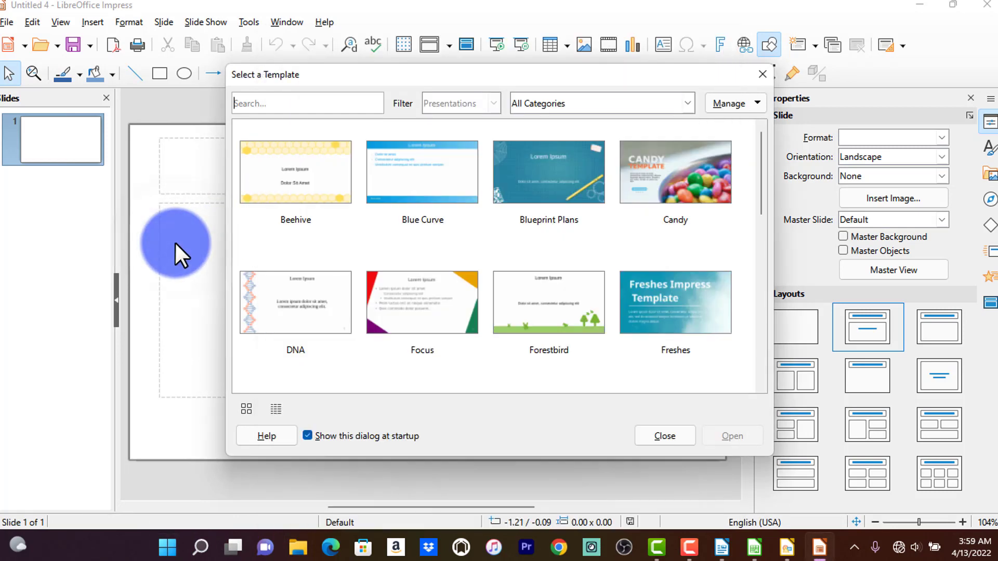
{"action": "scroll", "coordinate": [447, 251], "scroll_direction": "down", "scroll_amount": 5}
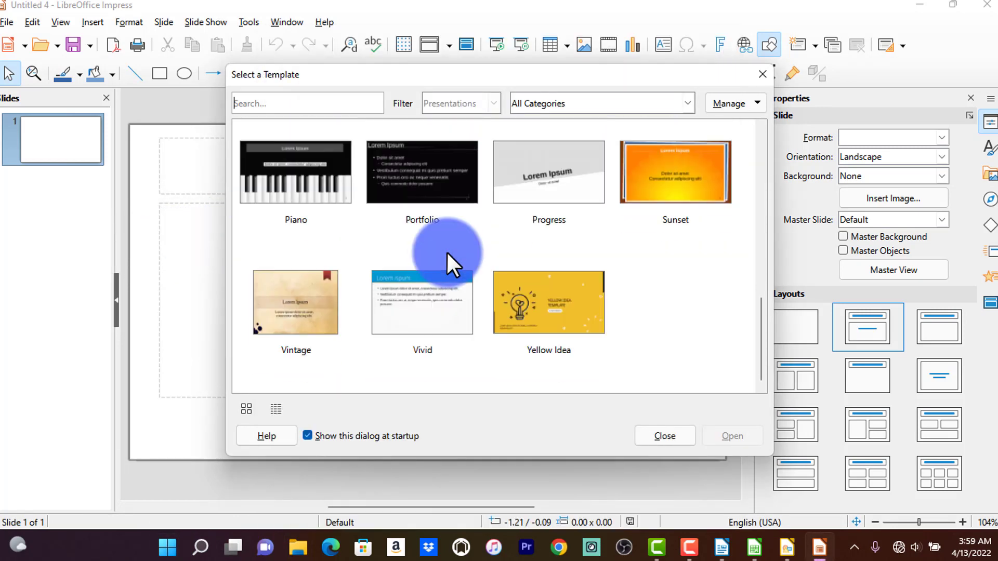
{"action": "scroll", "coordinate": [447, 251], "scroll_direction": "up", "scroll_amount": 2}
{"action": "scroll", "coordinate": [448, 251], "scroll_direction": "up", "scroll_amount": 3}
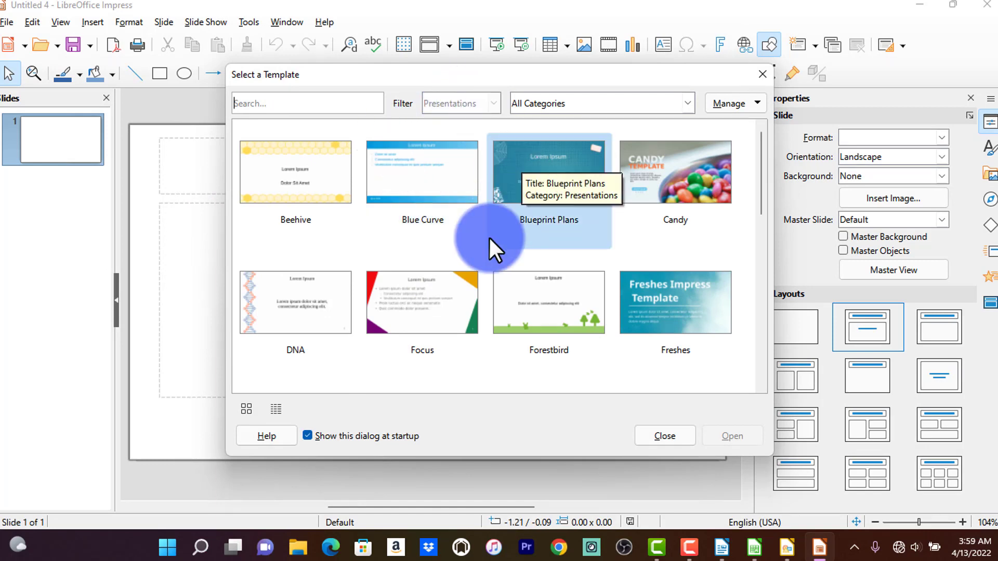
{"action": "scroll", "coordinate": [392, 213], "scroll_direction": "down", "scroll_amount": 1}
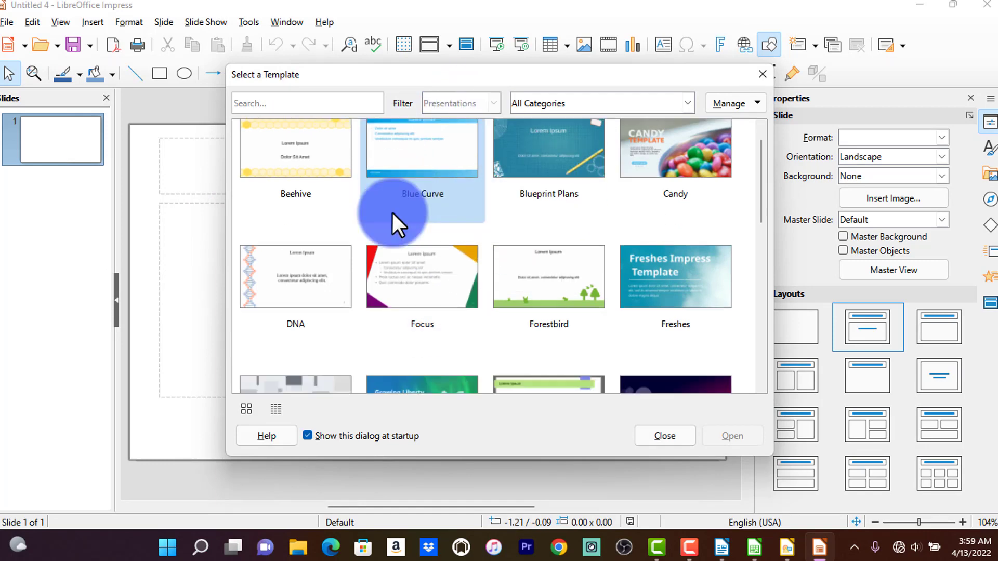
{"action": "scroll", "coordinate": [393, 213], "scroll_direction": "down", "scroll_amount": 4}
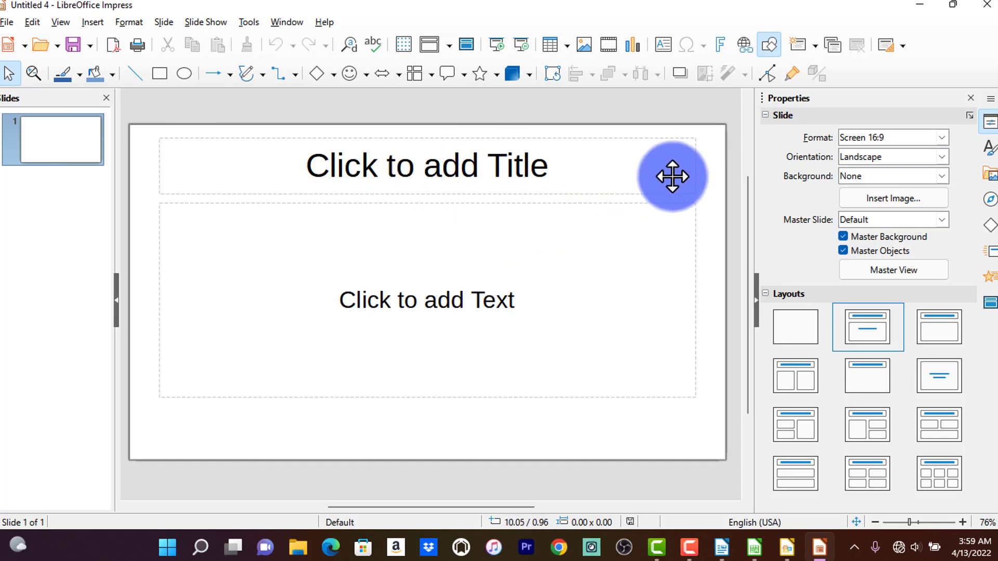
Step: Close Impress, close Draw choosing Don't Save, then close the Calc and Writer windows
{"action": "left_click", "coordinate": [989, 5]}
{"action": "left_click", "coordinate": [989, 5]}
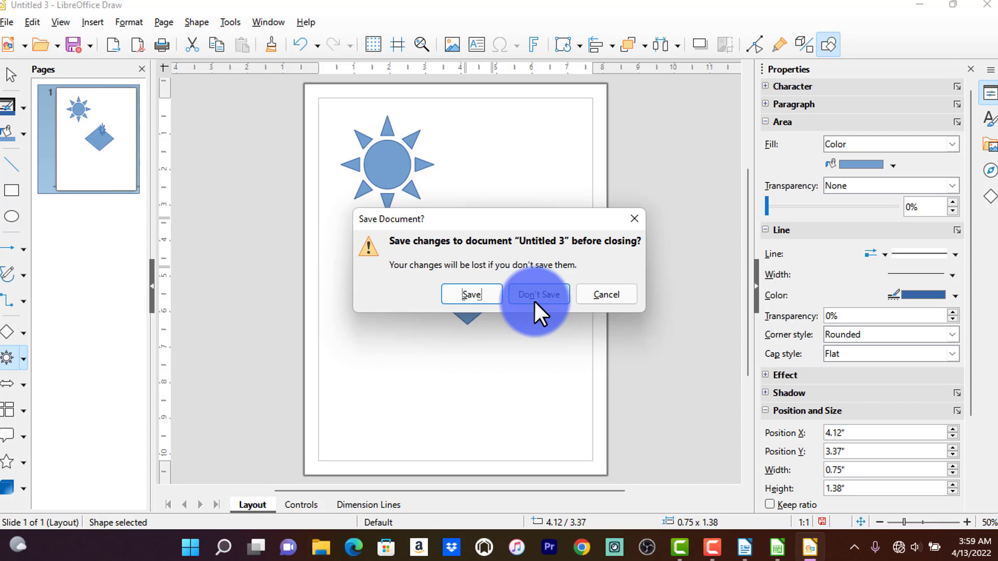
{"action": "left_click", "coordinate": [639, 210]}
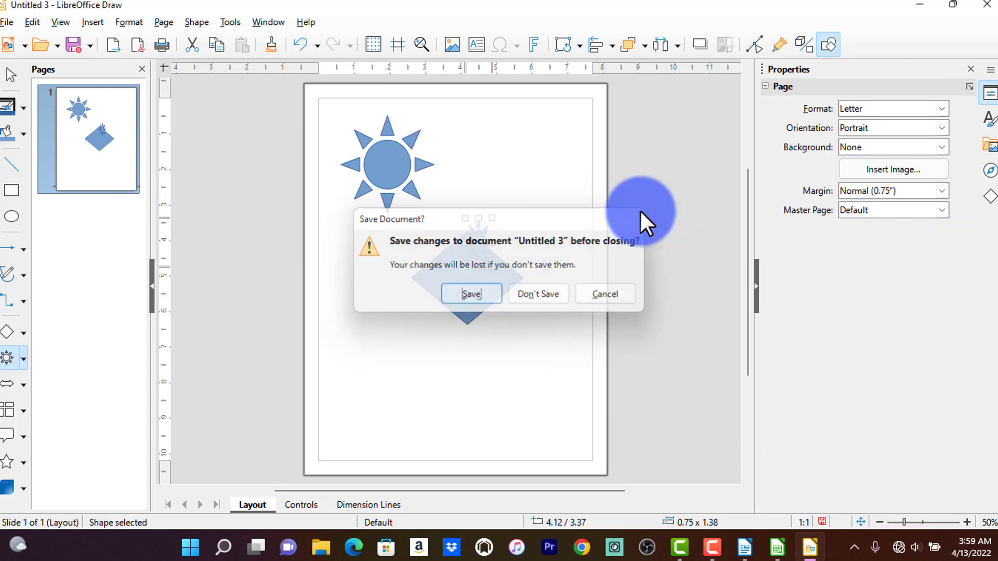
{"action": "left_click", "coordinate": [985, 4]}
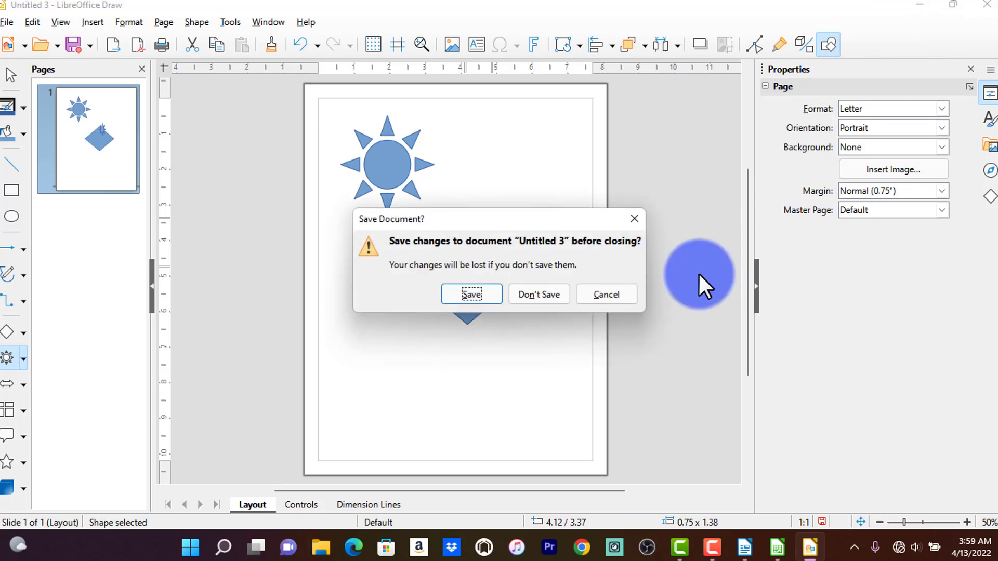
{"action": "left_click", "coordinate": [548, 295]}
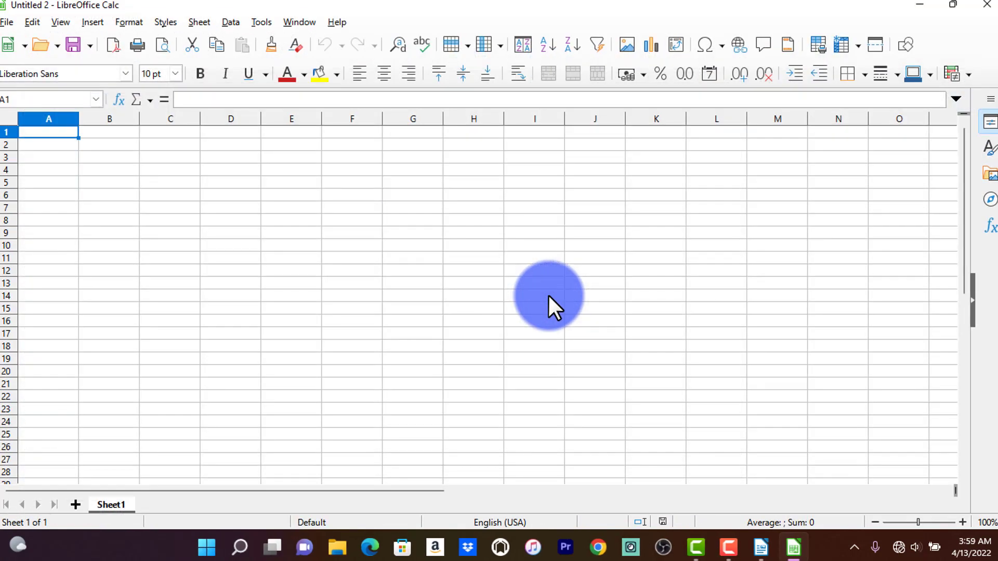
{"action": "left_click", "coordinate": [986, 5]}
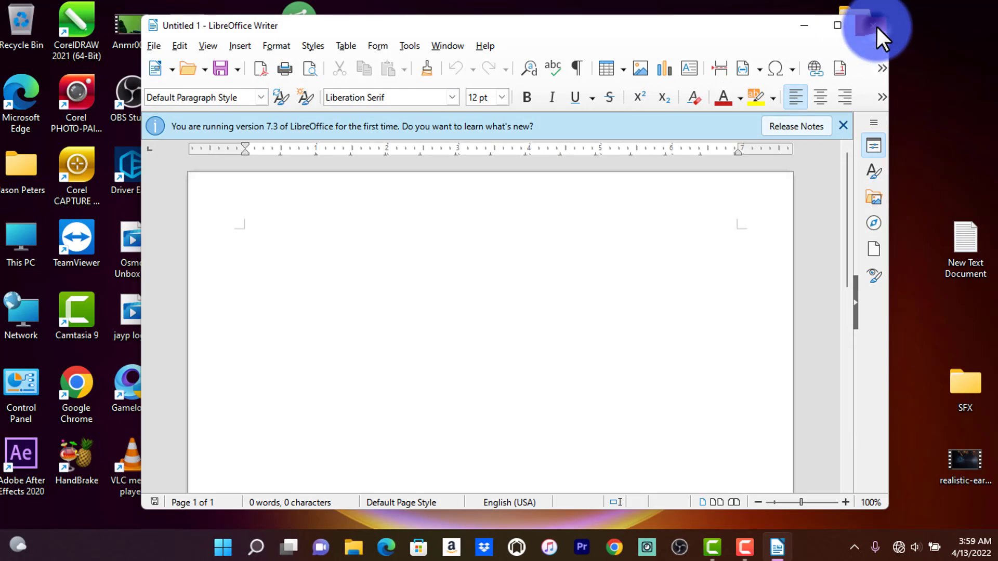
{"action": "left_click", "coordinate": [875, 26]}
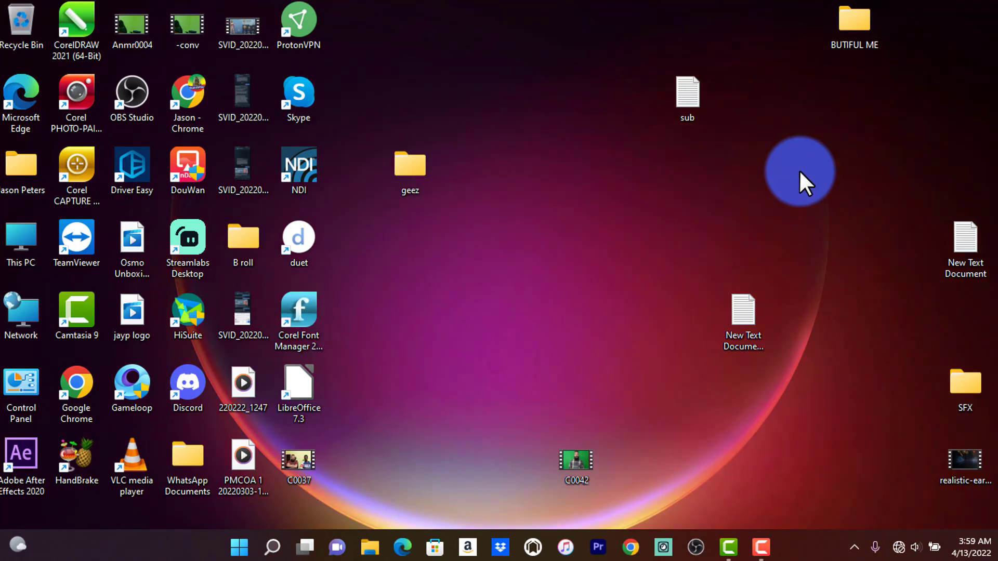